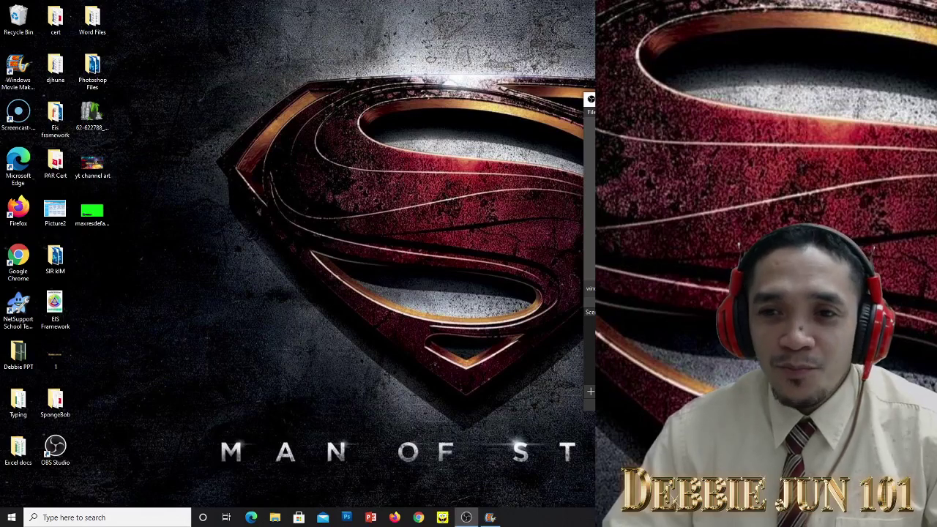
# Step: Open the Windows search panel from the taskbar search box
pyautogui.click(151, 517)
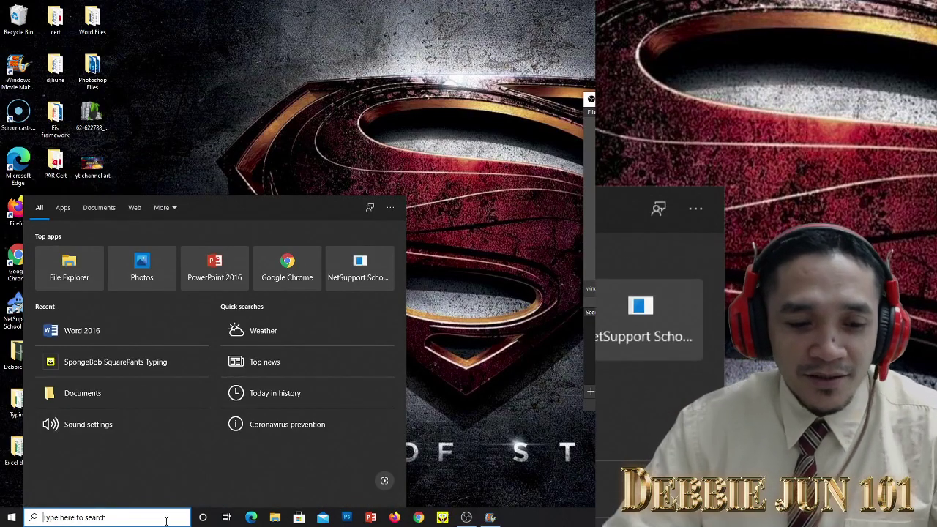
# Step: Search 'document', open the Scanned Documents\Documents folder, and enlarge the File Explorer window
pyautogui.write('document')
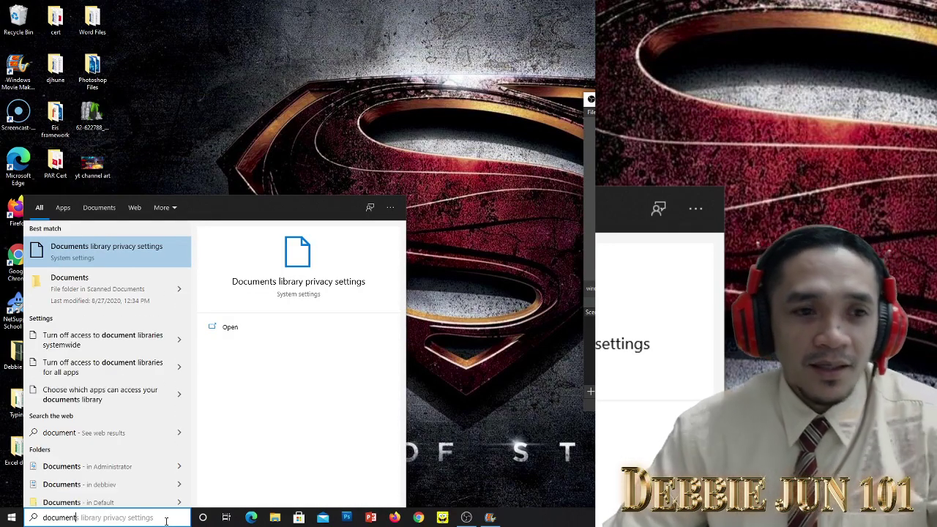
pyautogui.click(64, 282)
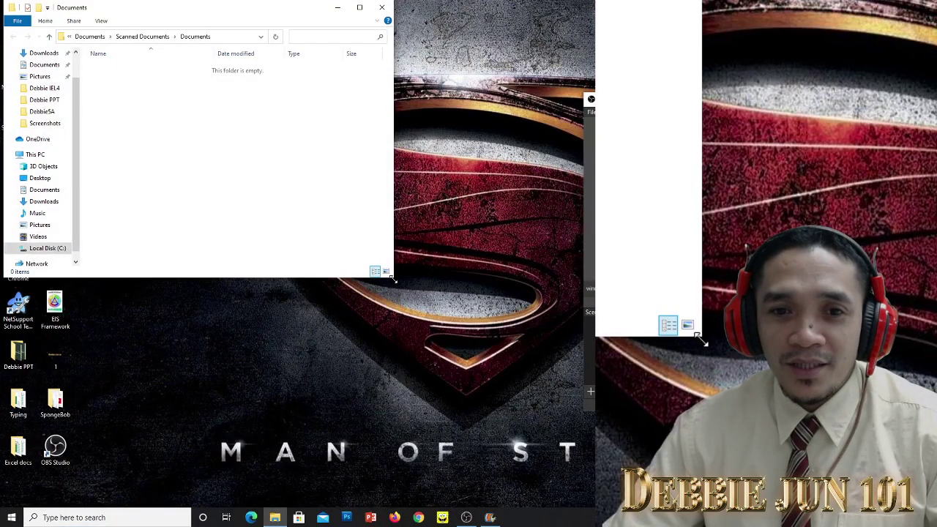
pyautogui.moveTo(395, 278); pyautogui.dragTo(534, 415)
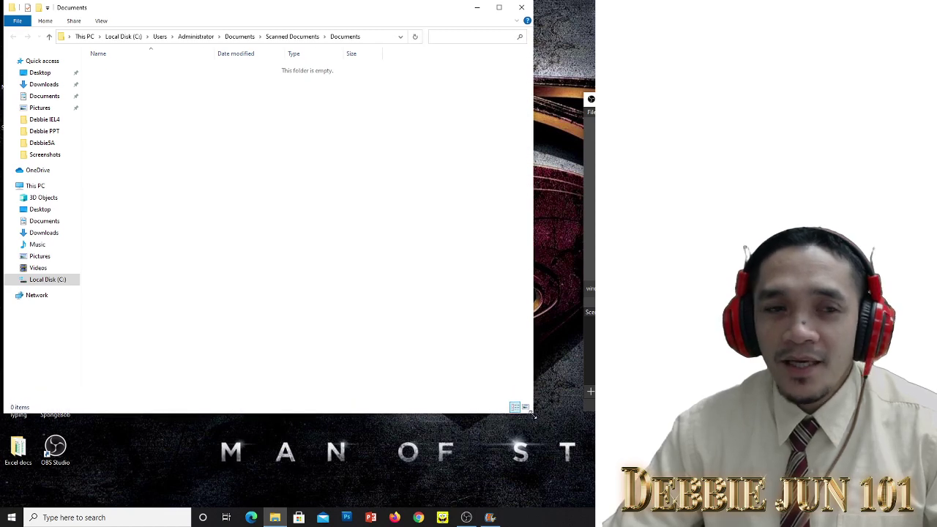
pyautogui.moveTo(160, 14); pyautogui.dragTo(181, 44)
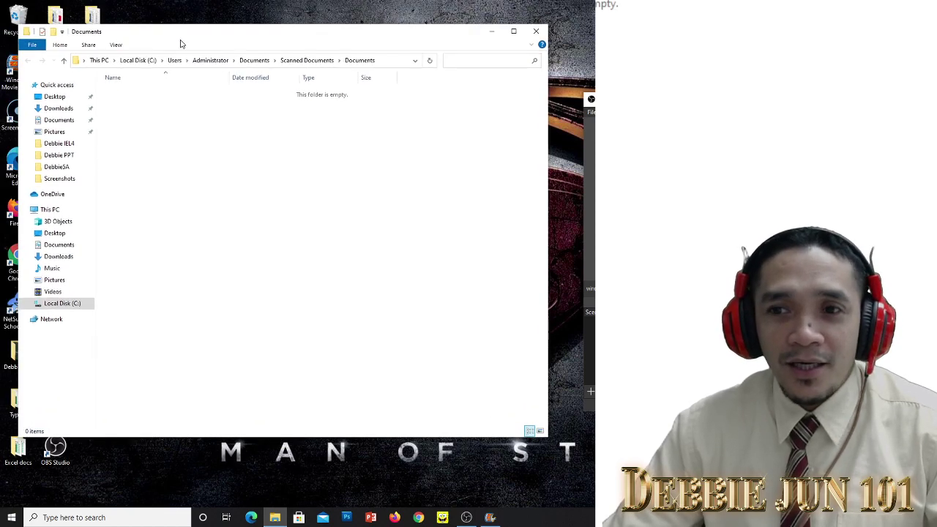
pyautogui.moveTo(549, 438); pyautogui.dragTo(564, 490)
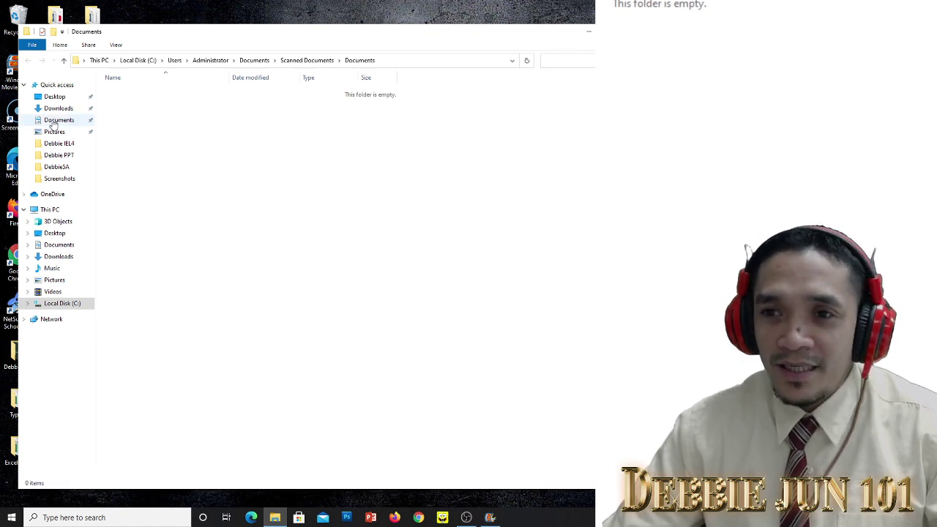
# Step: Create a new folder named 'Peter 5D' in This PC\Documents
pyautogui.click(52, 120)
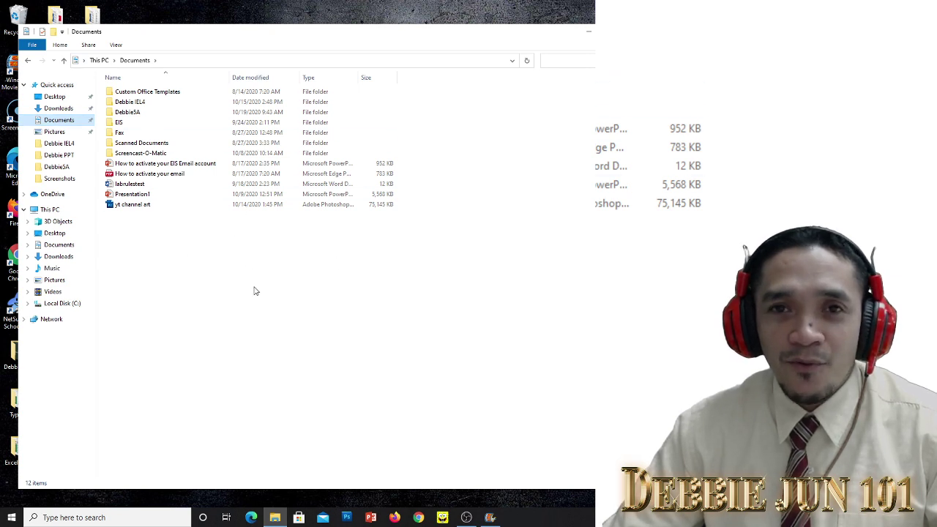
pyautogui.rightClick(182, 269)
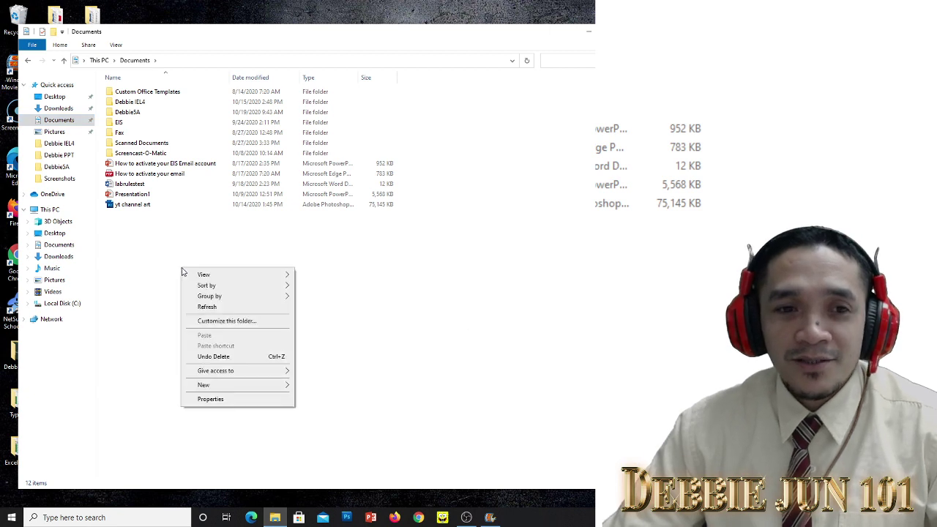
pyautogui.moveTo(263, 387)
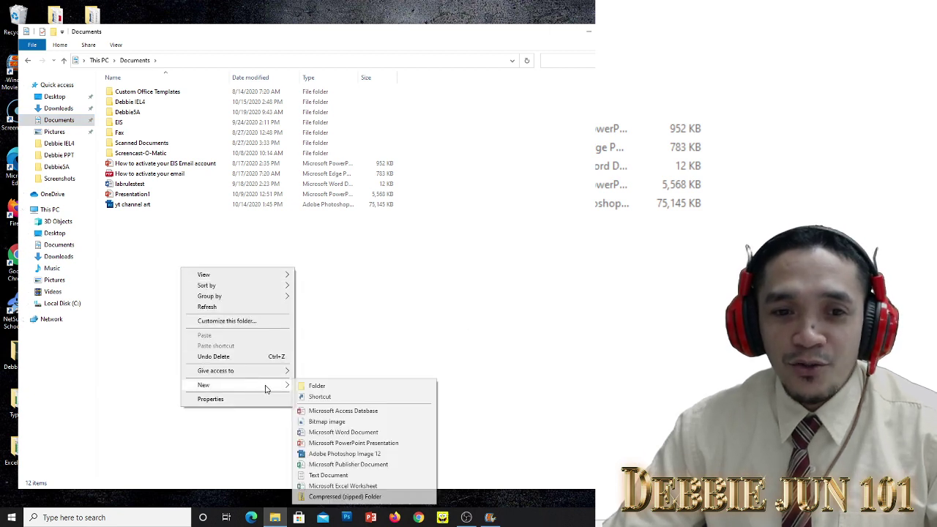
pyautogui.click(327, 387)
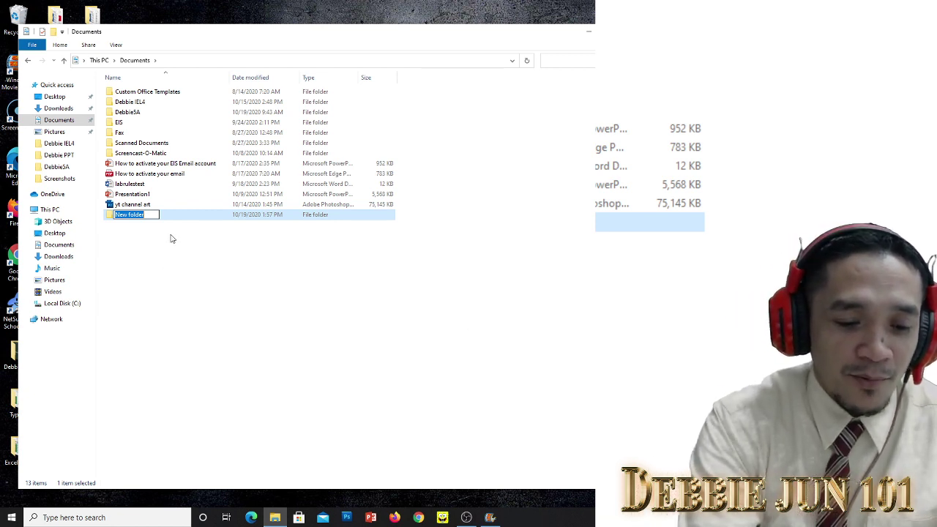
pyautogui.write('P')
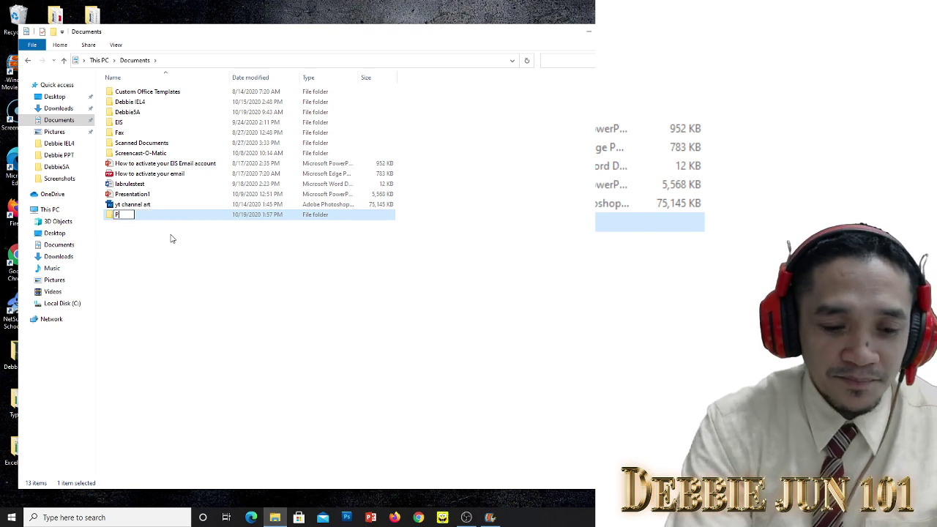
pyautogui.write('eter')
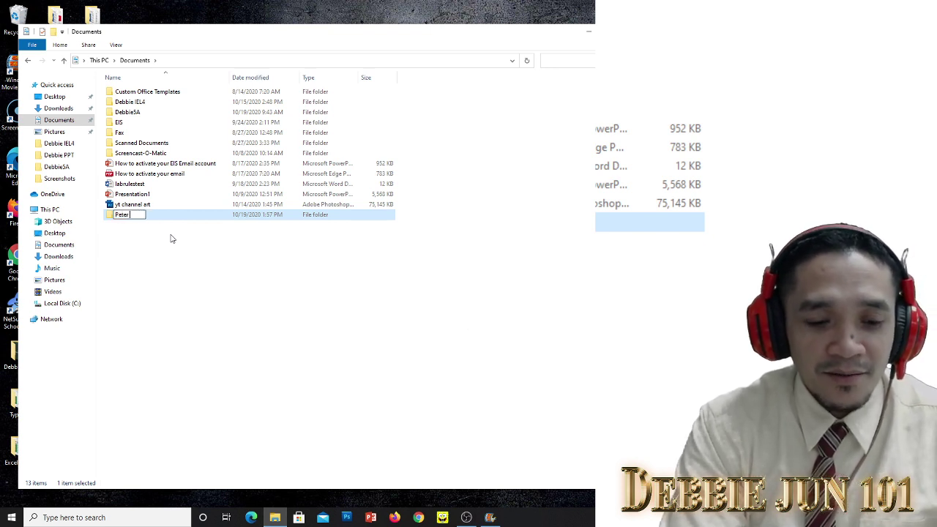
pyautogui.write(' 5D')
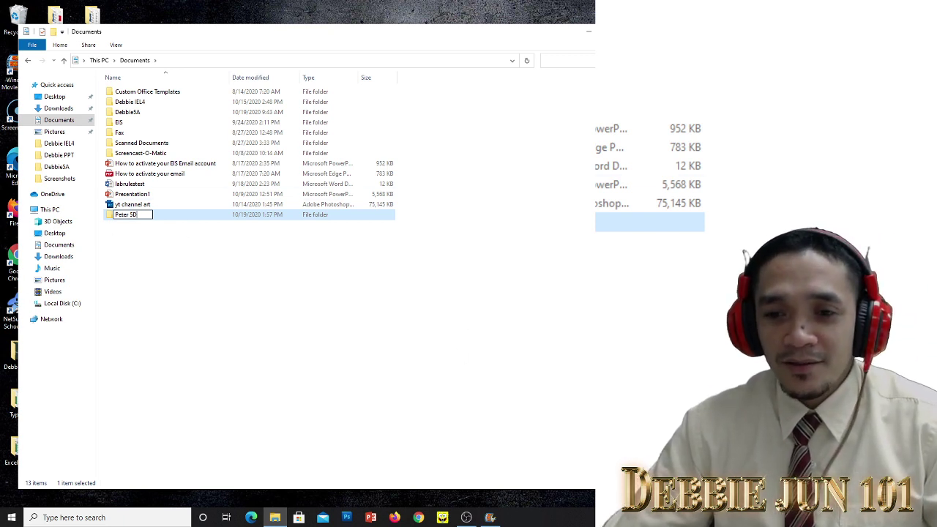
pyautogui.press('Return')
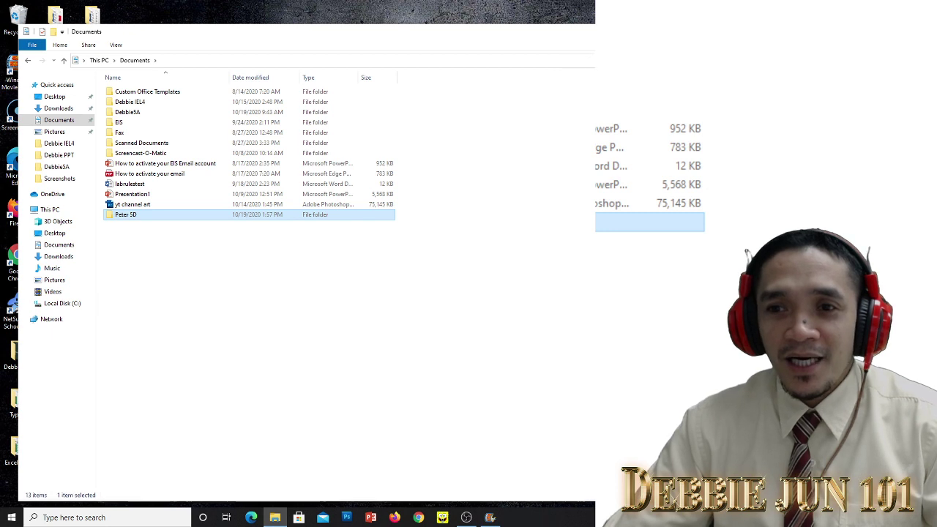
pyautogui.moveTo(595, 504); pyautogui.dragTo(521, 475)
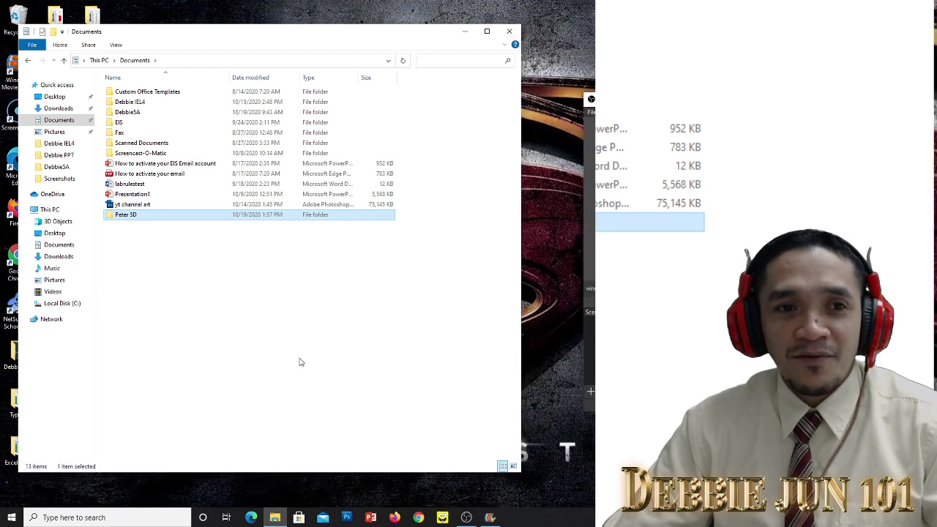
# Step: Show Documents as extra large icons, then minimize File Explorer
pyautogui.rightClick(240, 281)
pyautogui.moveTo(297, 288)
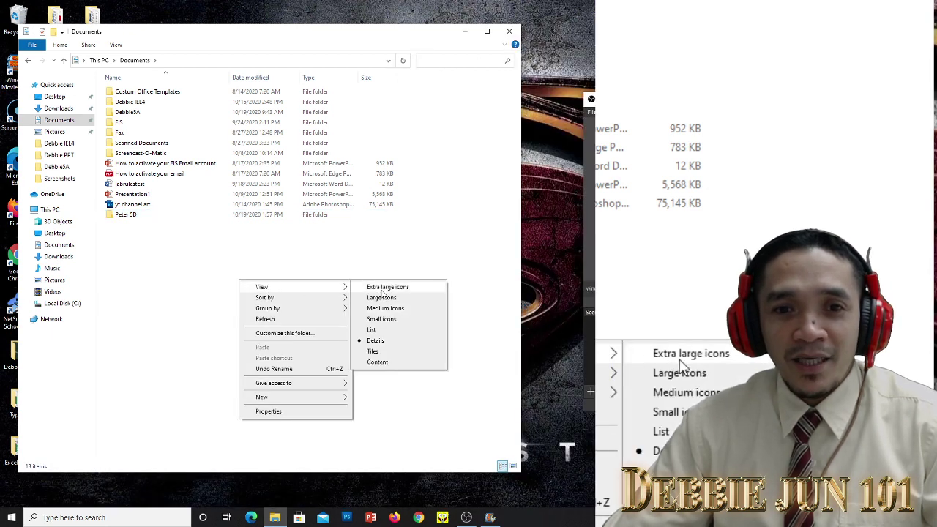
pyautogui.click(381, 290)
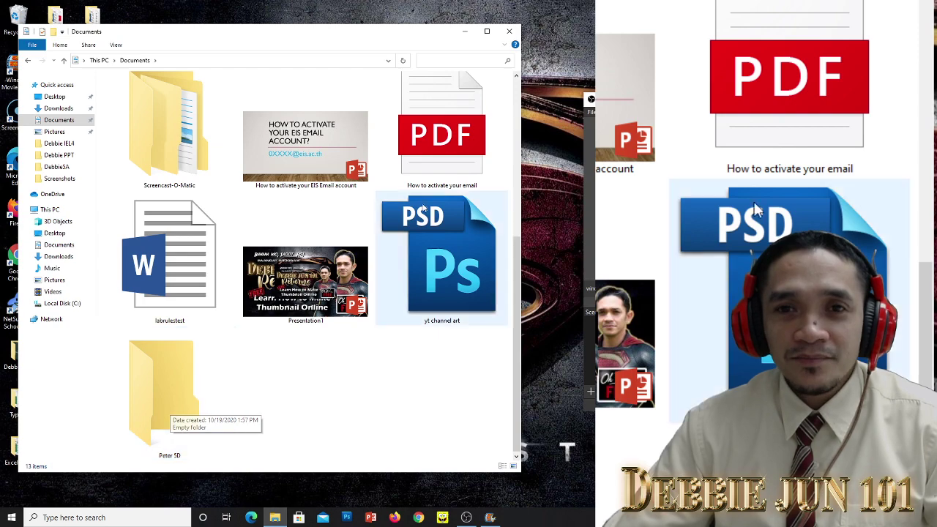
pyautogui.click(465, 33)
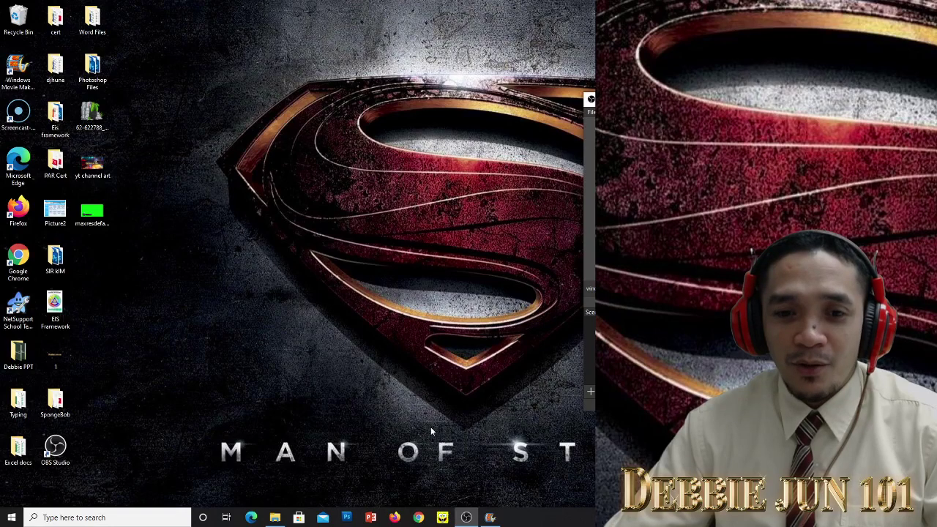
# Step: Launch Google Chrome and resize its window to fill the screen area
pyautogui.click(418, 517)
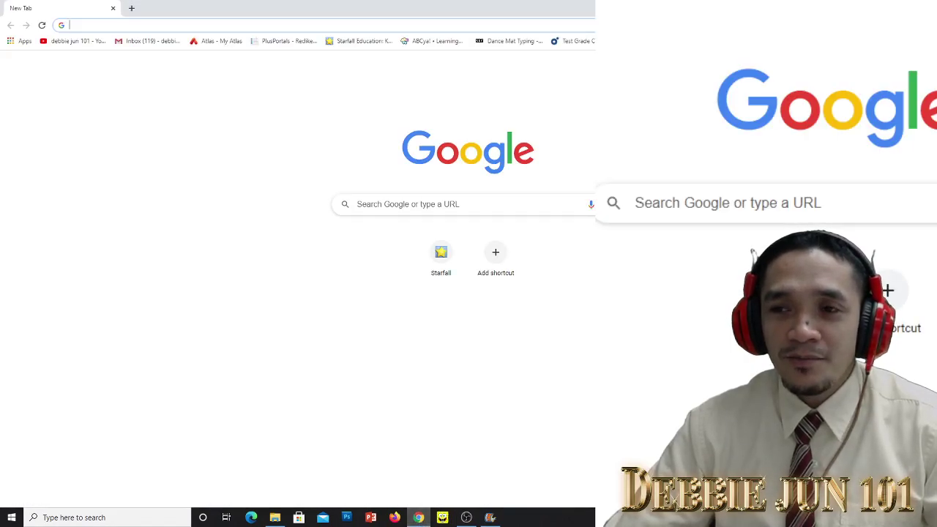
pyautogui.press('super+Down')
pyautogui.moveTo(498, 142); pyautogui.dragTo(361, 104)
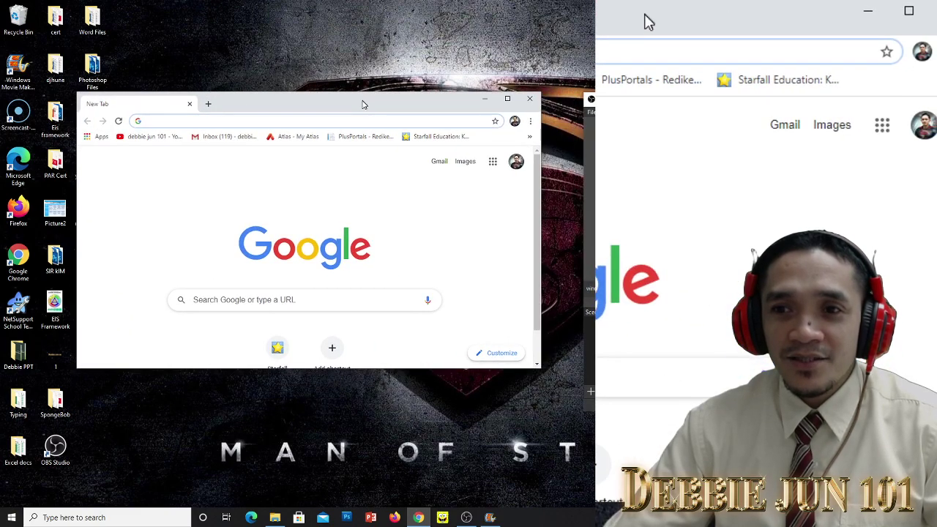
pyautogui.moveTo(540, 370); pyautogui.dragTo(574, 435)
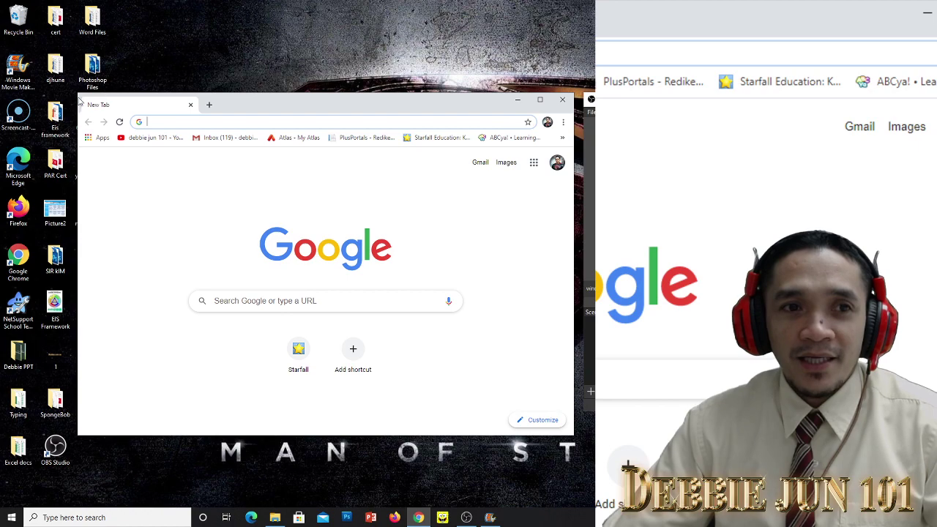
pyautogui.moveTo(75, 91); pyautogui.dragTo(16, 4)
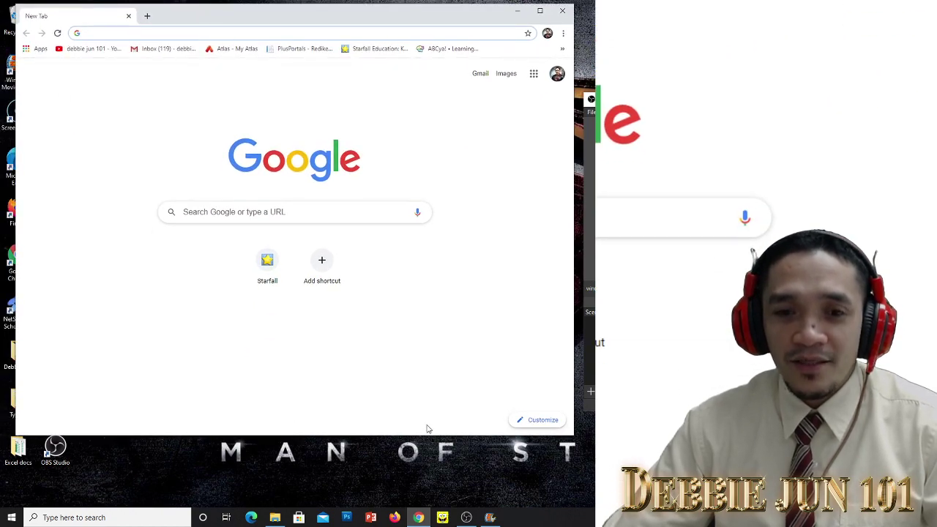
pyautogui.moveTo(479, 437); pyautogui.dragTo(483, 488)
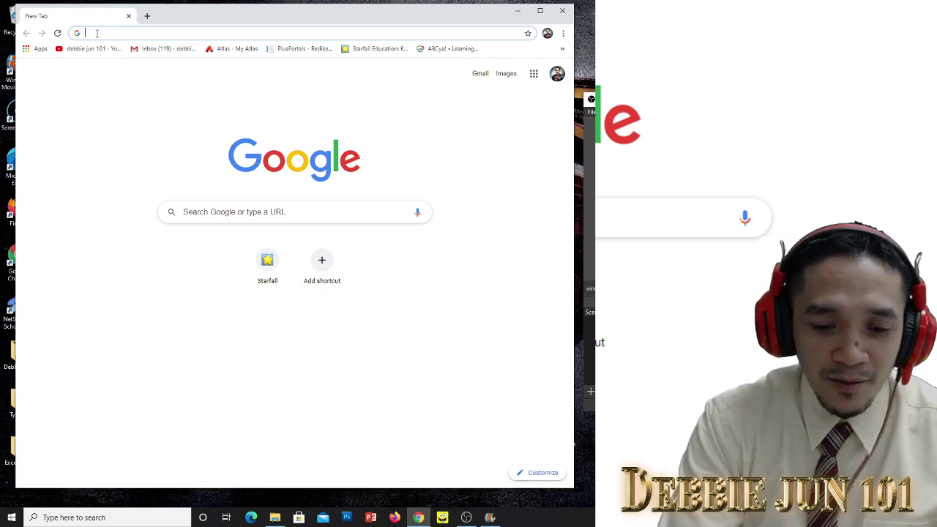
# Step: Search Google Images for 'football players' and preview the England number 9 photo
pyautogui.write('foot palyers')
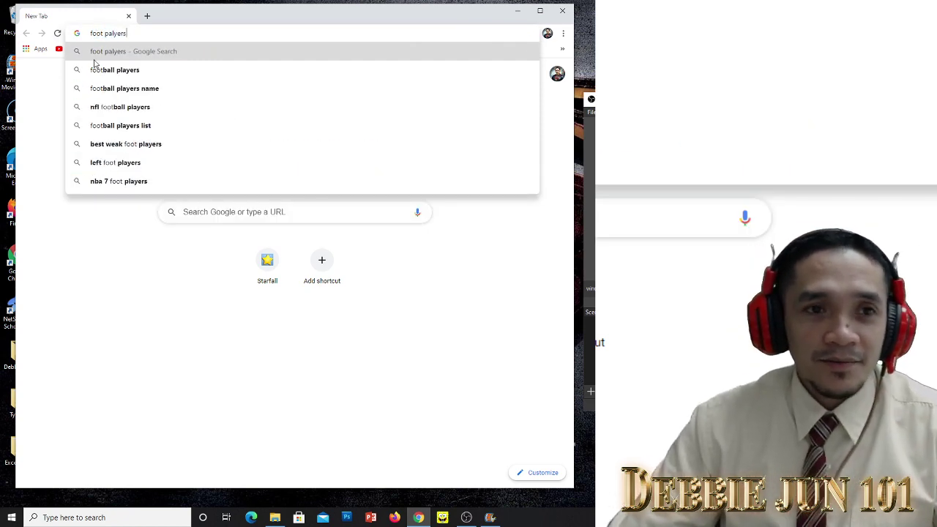
pyautogui.click(124, 70)
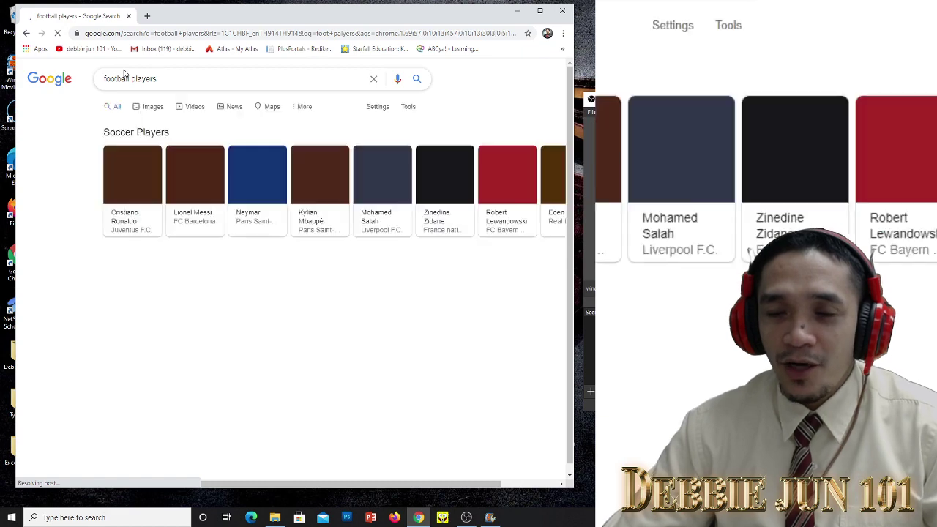
pyautogui.click(151, 108)
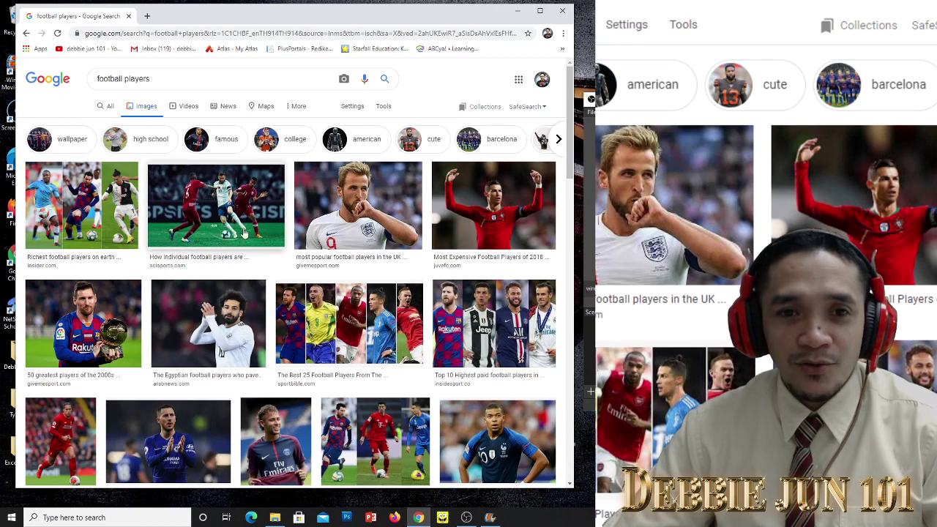
pyautogui.click(350, 209)
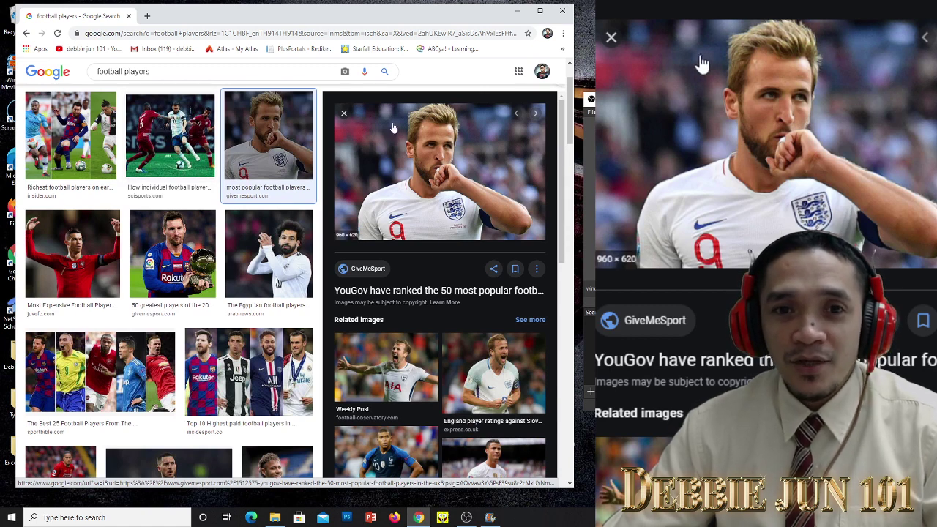
# Step: Save the England number 9 photo as 'Picture 1' in Documents\Peter 5D
pyautogui.click(258, 141)
pyautogui.click(336, 146)
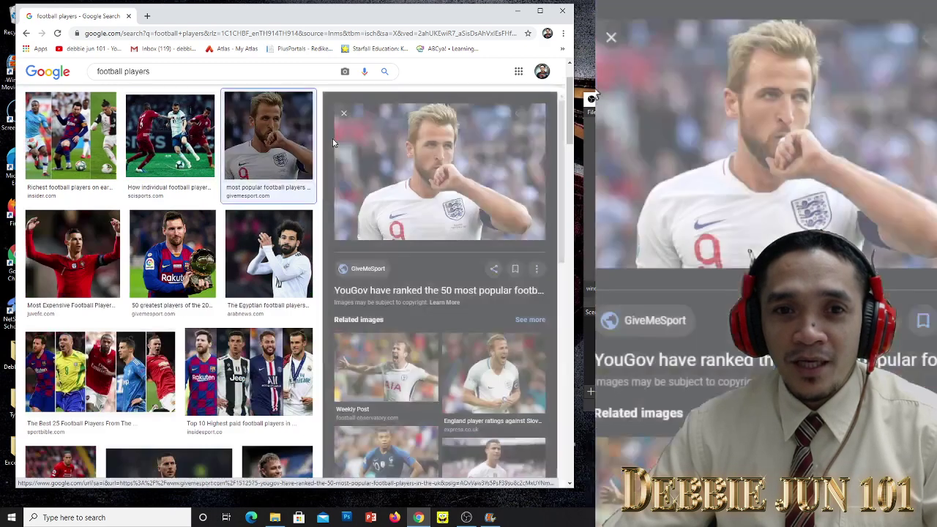
pyautogui.rightClick(429, 125)
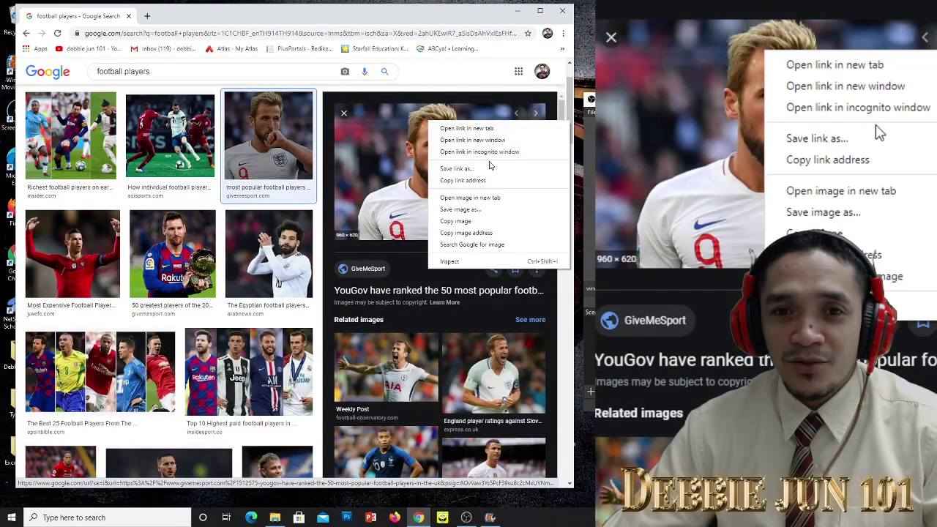
pyautogui.click(476, 210)
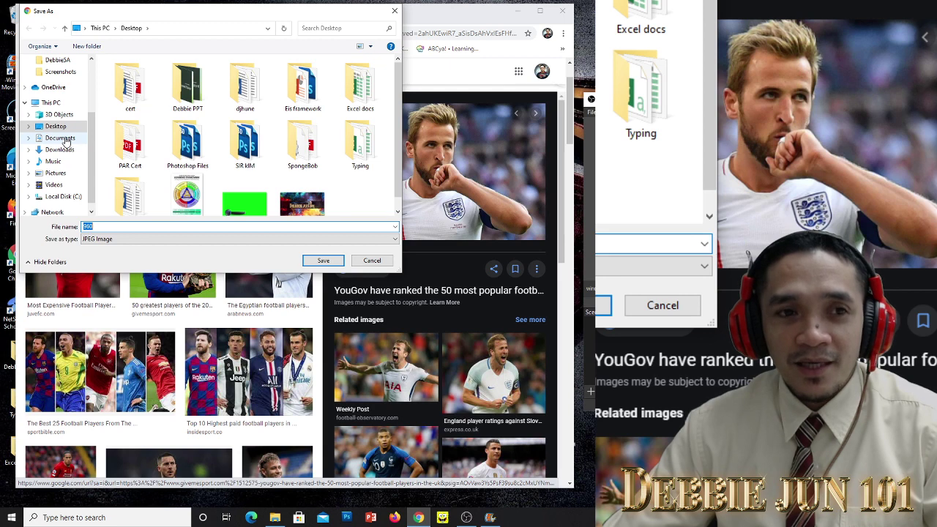
pyautogui.click(66, 141)
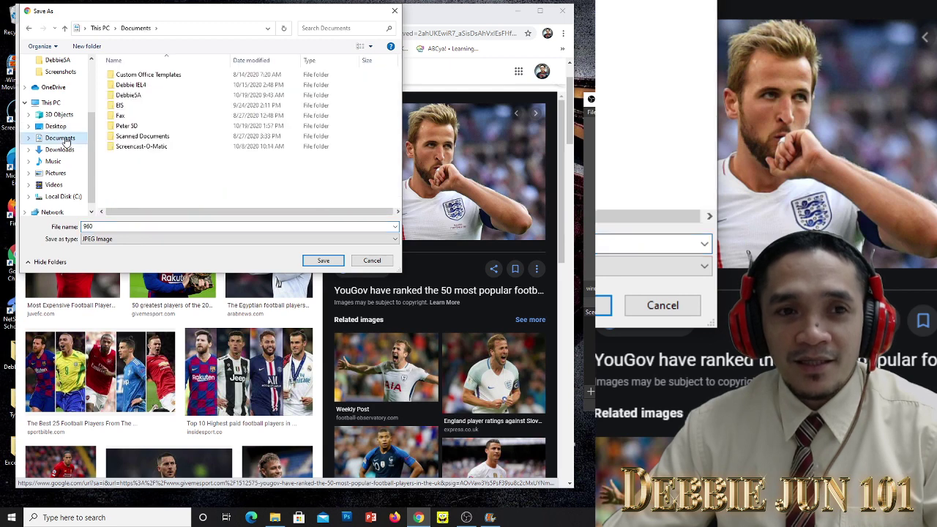
pyautogui.click(135, 128)
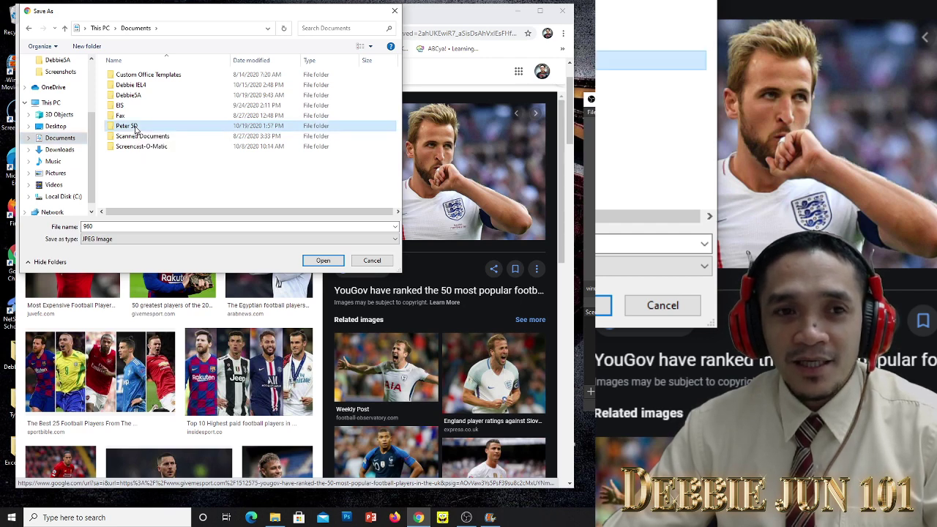
pyautogui.click(323, 261)
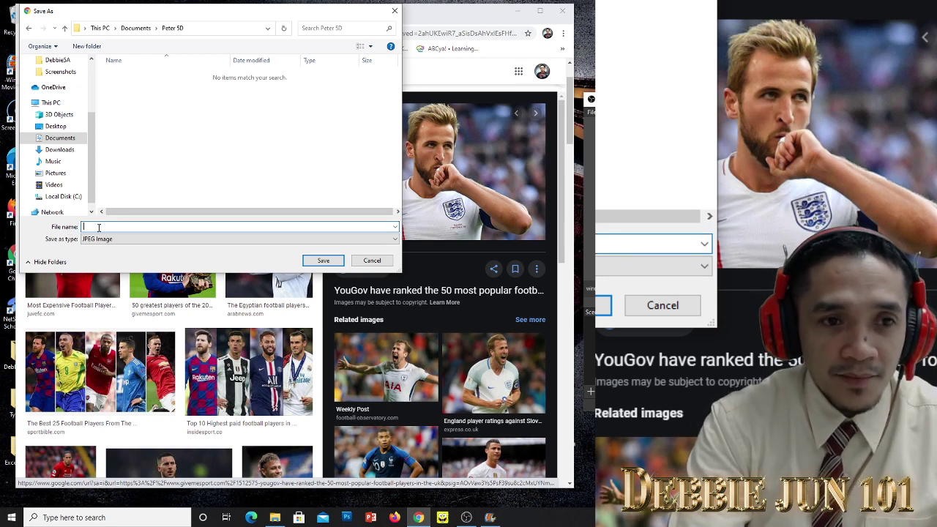
pyautogui.write('cture')
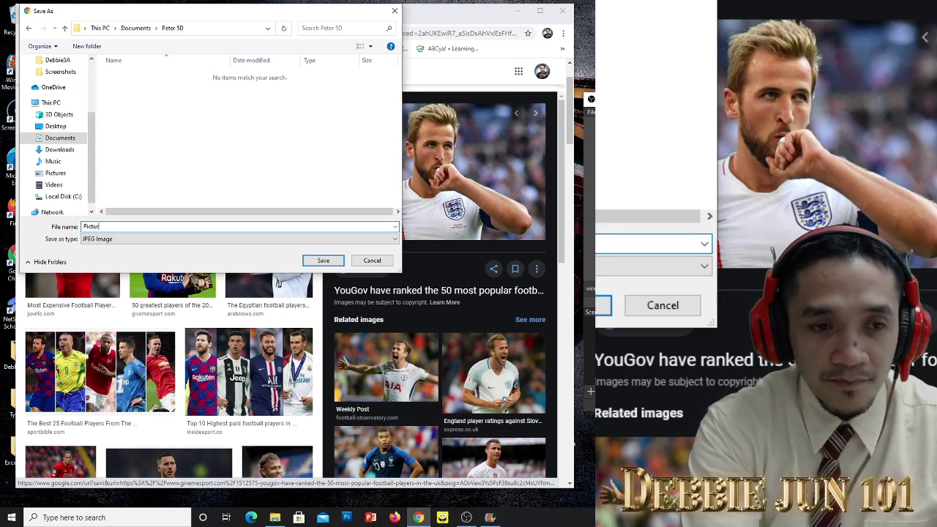
pyautogui.write(' 1')
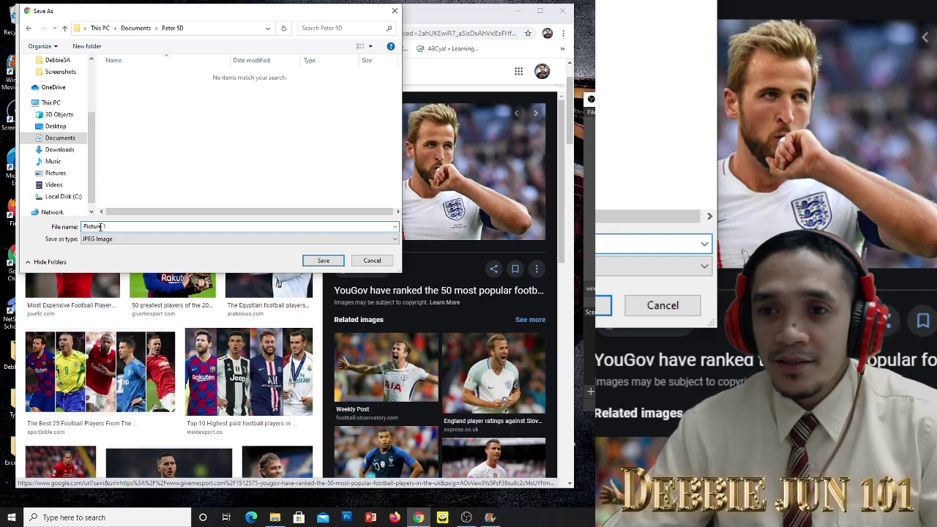
pyautogui.click(310, 258)
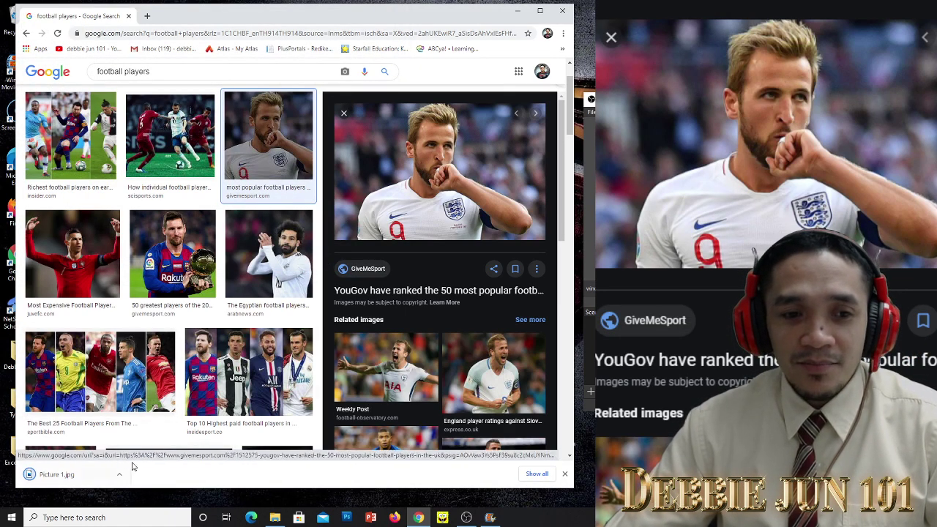
# Step: Open Peter 5D in File Explorer with extra large icons, then minimize it
pyautogui.click(274, 518)
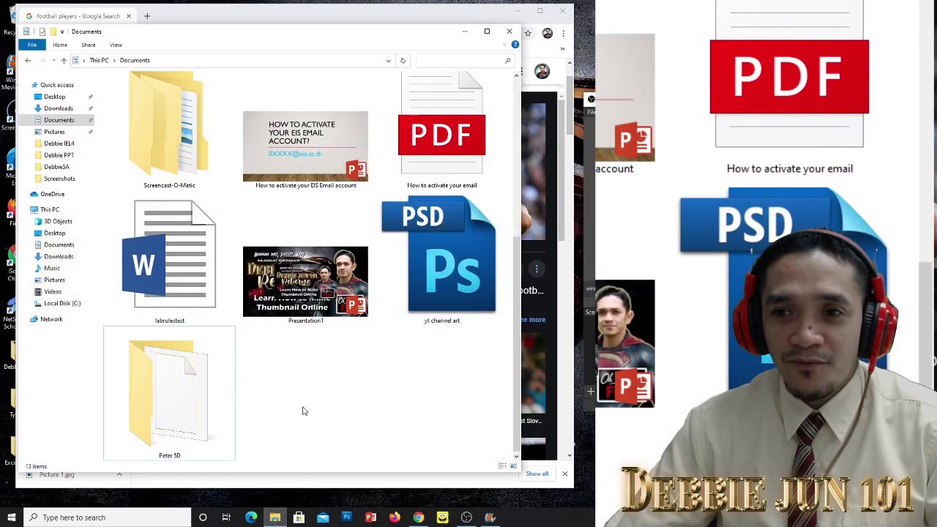
pyautogui.doubleClick(174, 396)
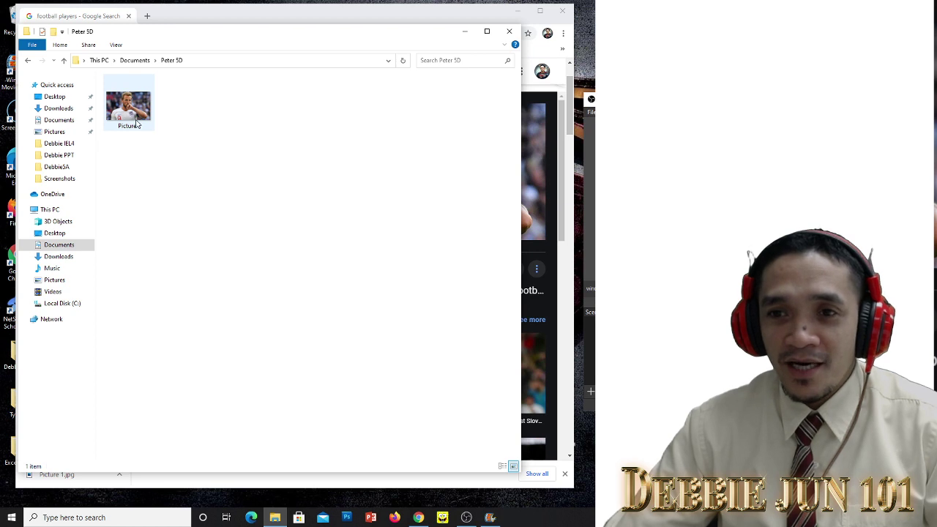
pyautogui.rightClick(175, 129)
pyautogui.moveTo(271, 138)
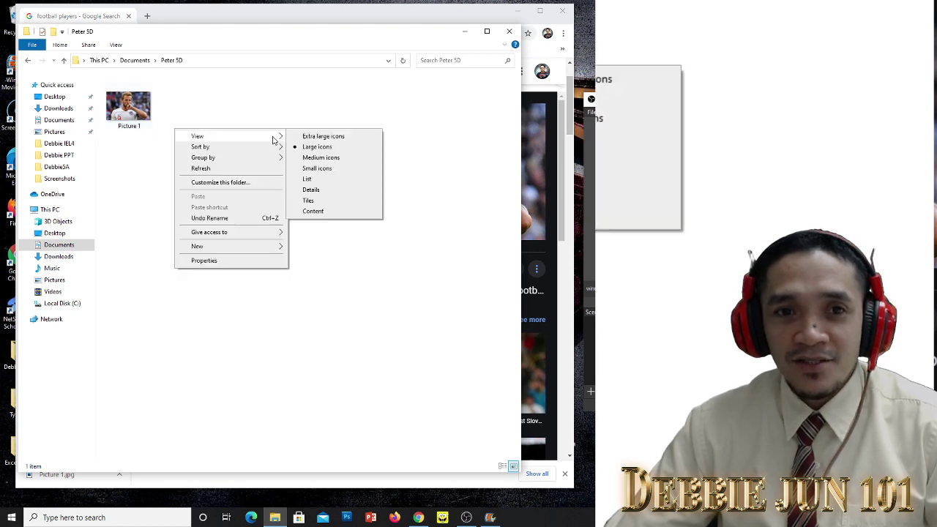
pyautogui.click(315, 137)
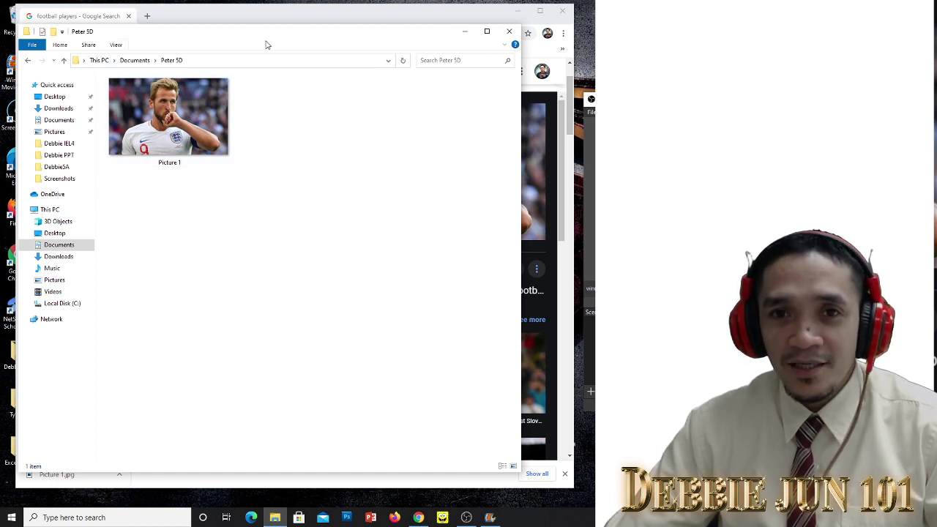
pyautogui.click(463, 32)
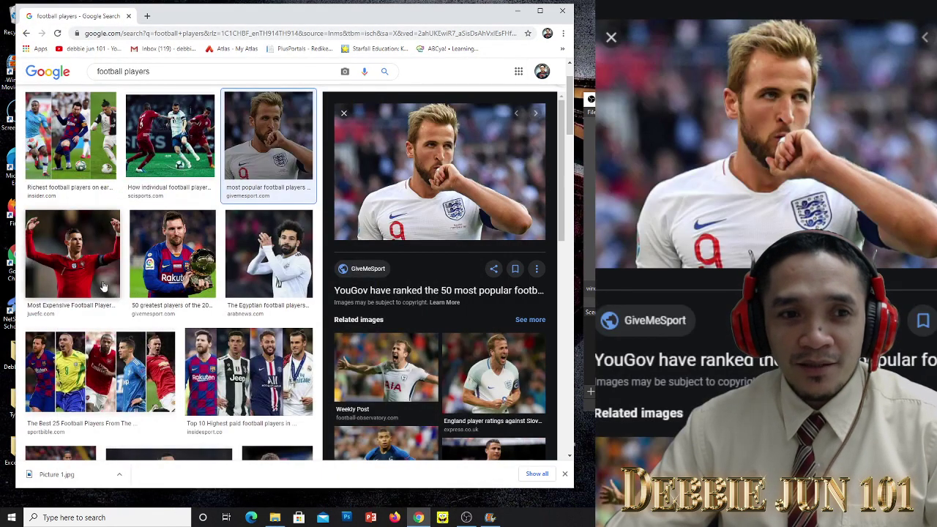
# Step: Save the red-shirted player's photo as 'Picture 2' in Peter 5D
pyautogui.click(93, 263)
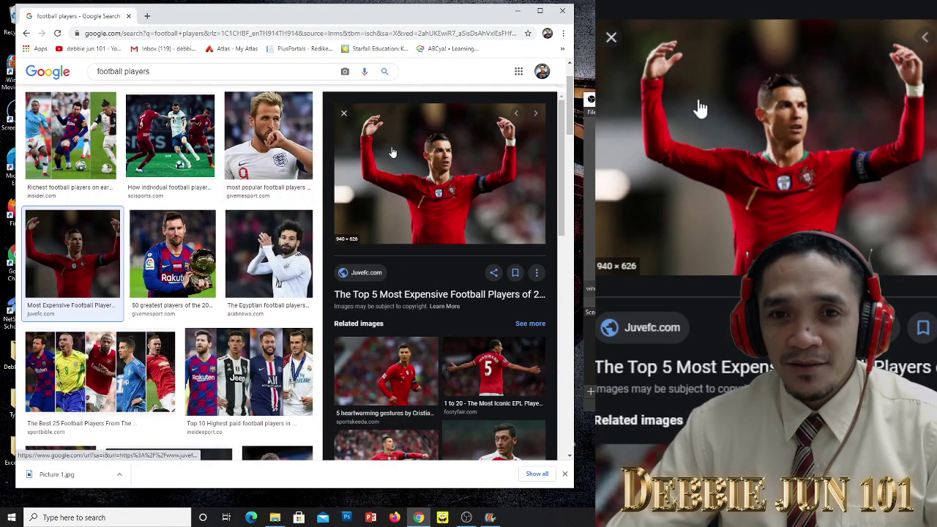
pyautogui.rightClick(392, 151)
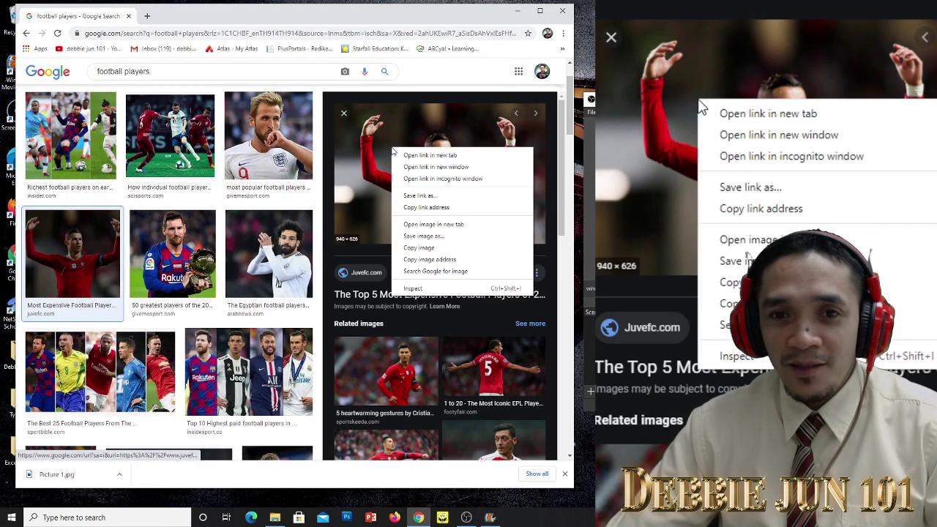
pyautogui.click(438, 238)
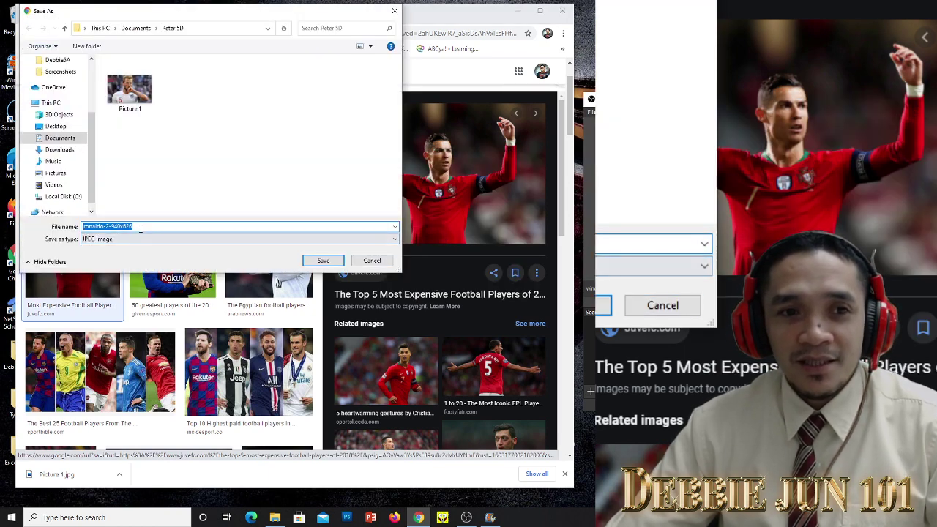
pyautogui.write('P')
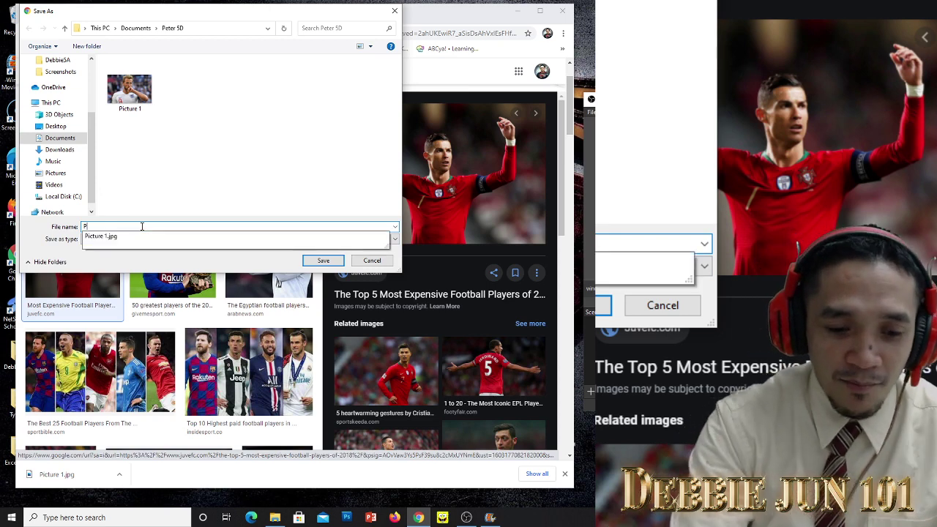
pyautogui.write('icture 2')
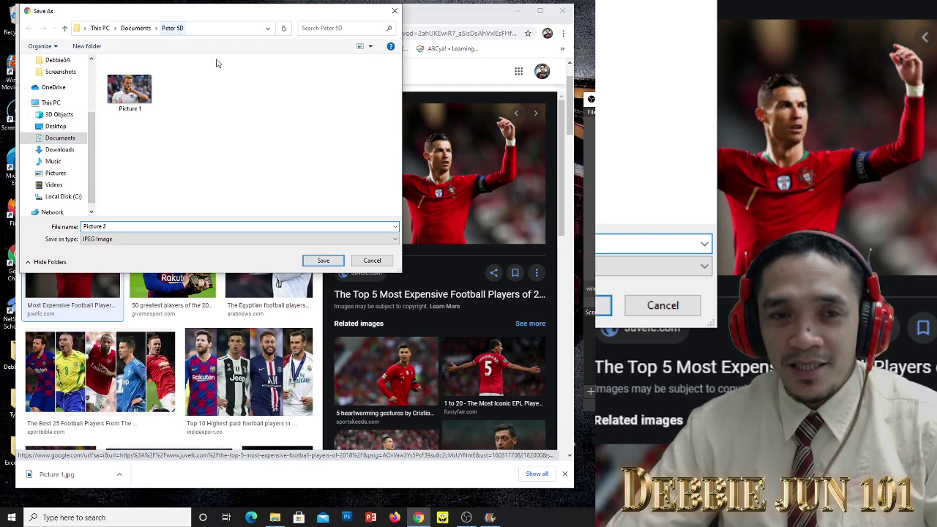
pyautogui.click(337, 261)
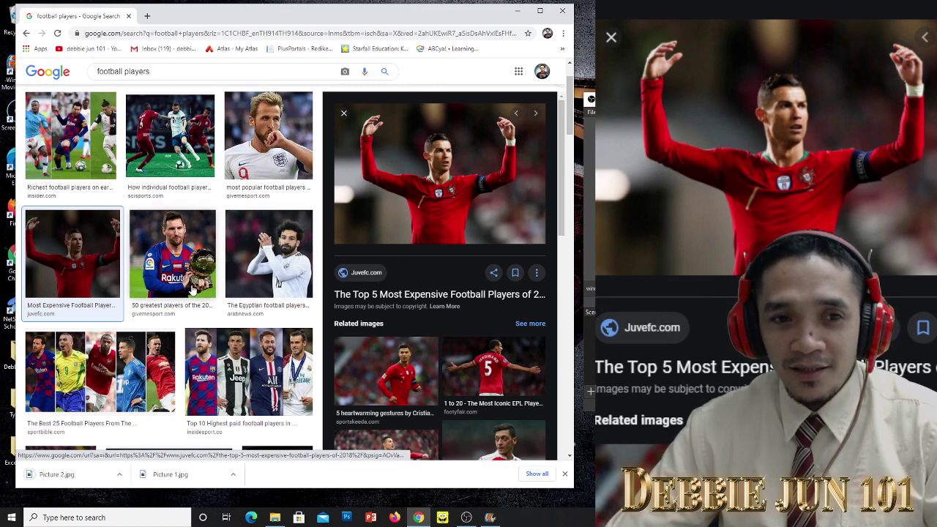
# Step: Save the golden-ball player photo as 'Picture 3' in Documents\Peter 5D
pyautogui.click(185, 252)
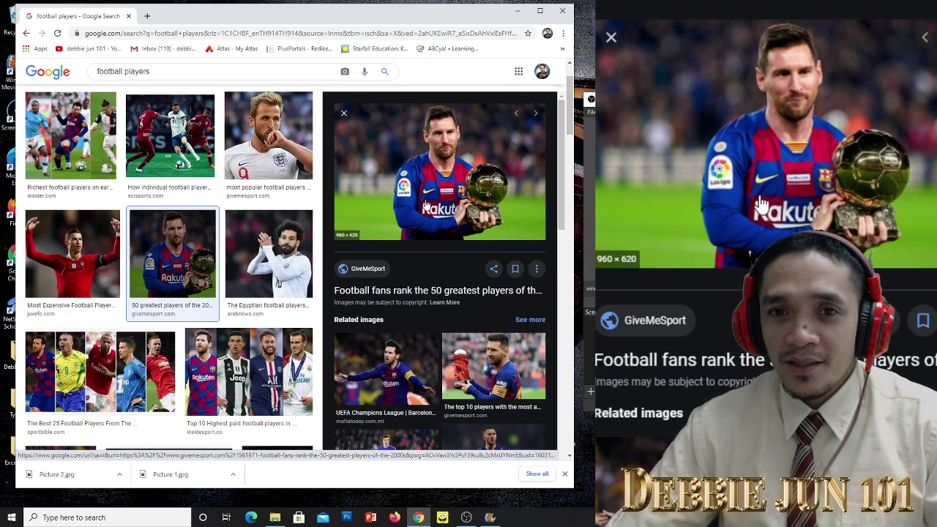
pyautogui.rightClick(423, 136)
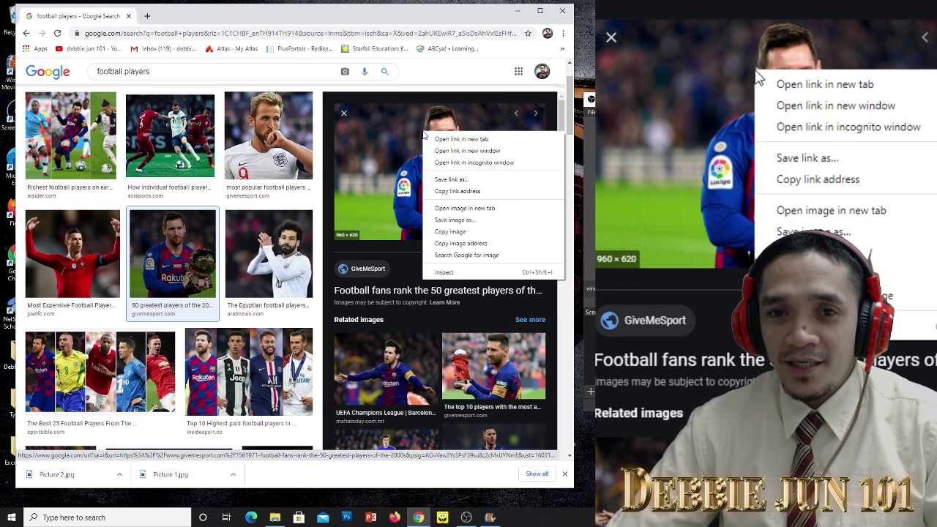
pyautogui.click(485, 220)
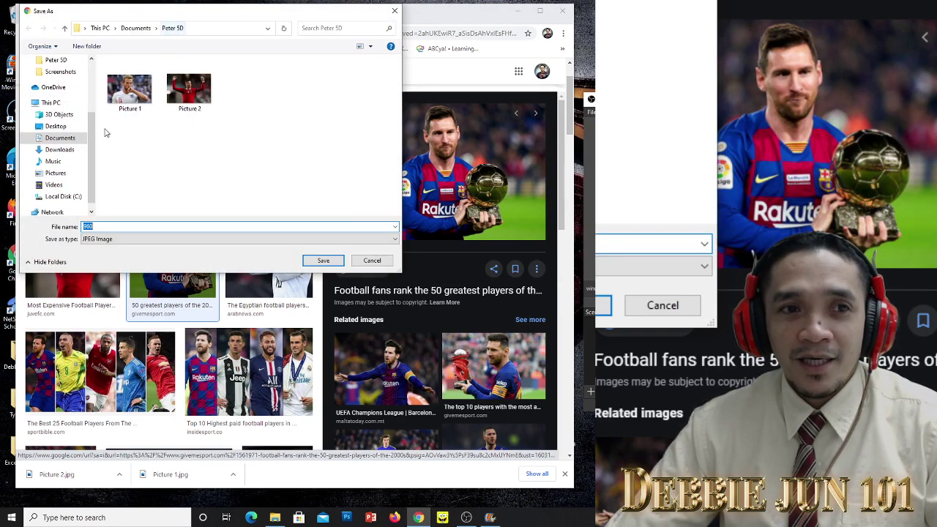
pyautogui.click(61, 138)
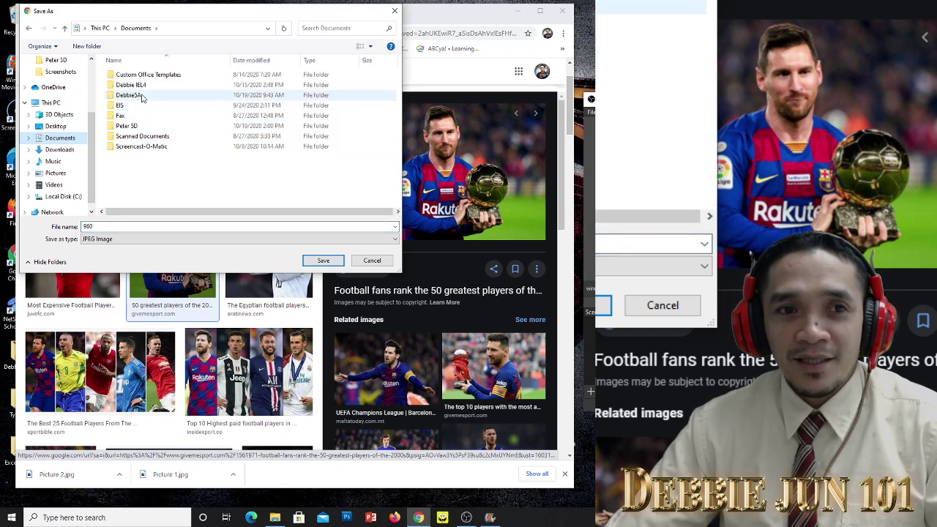
pyautogui.doubleClick(141, 126)
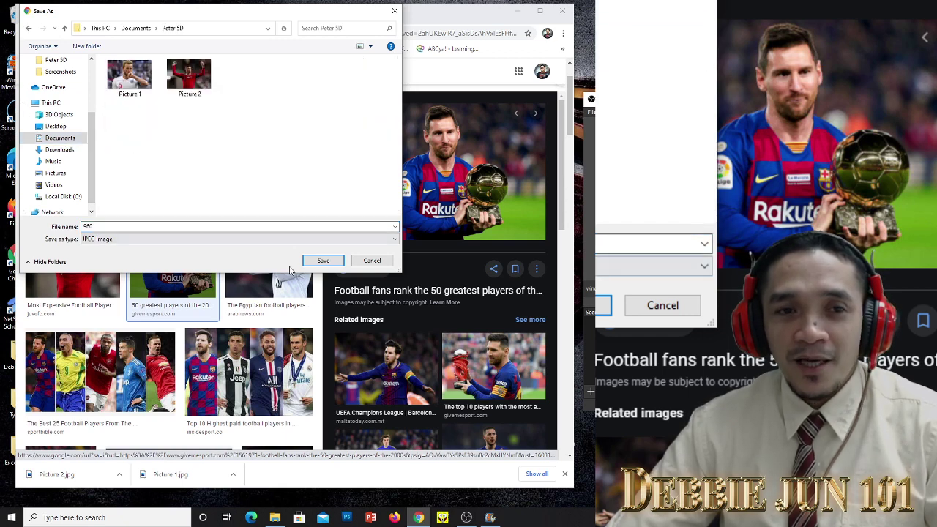
pyautogui.doubleClick(123, 227)
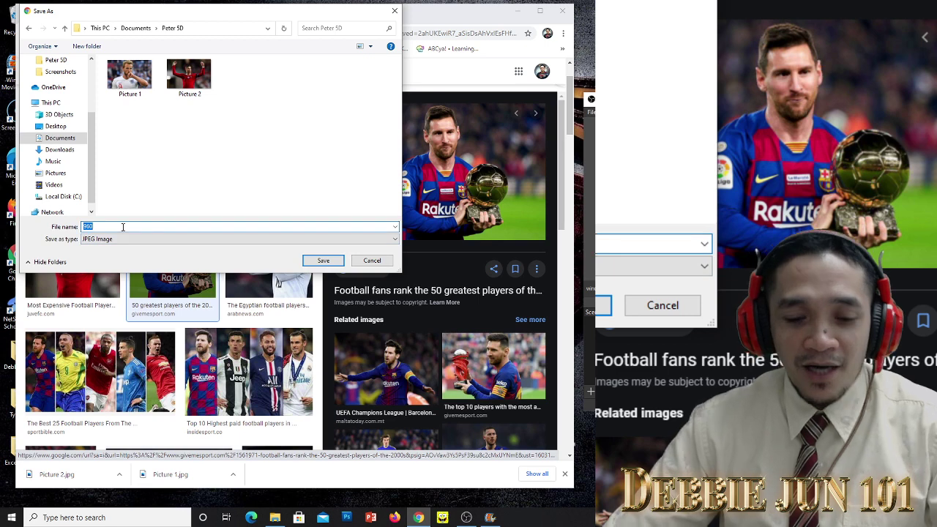
pyautogui.write('Pictur')
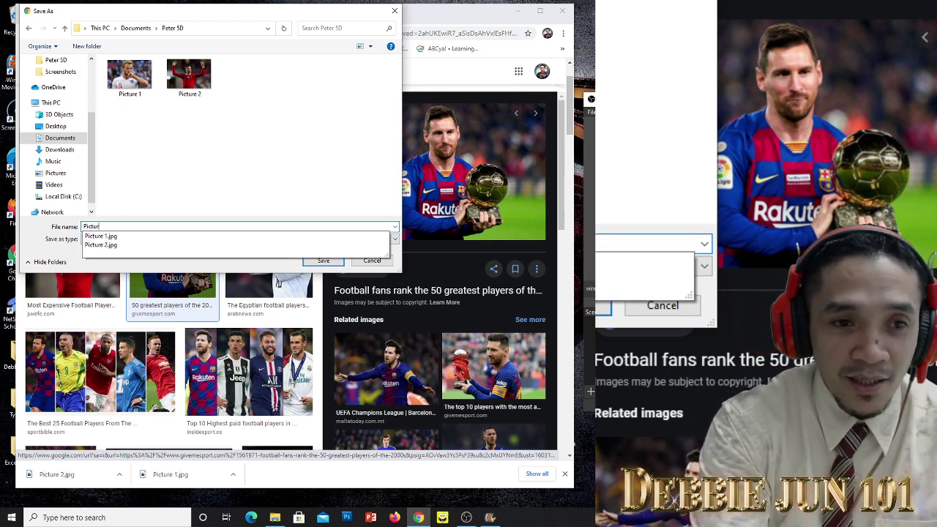
pyautogui.write('e 3')
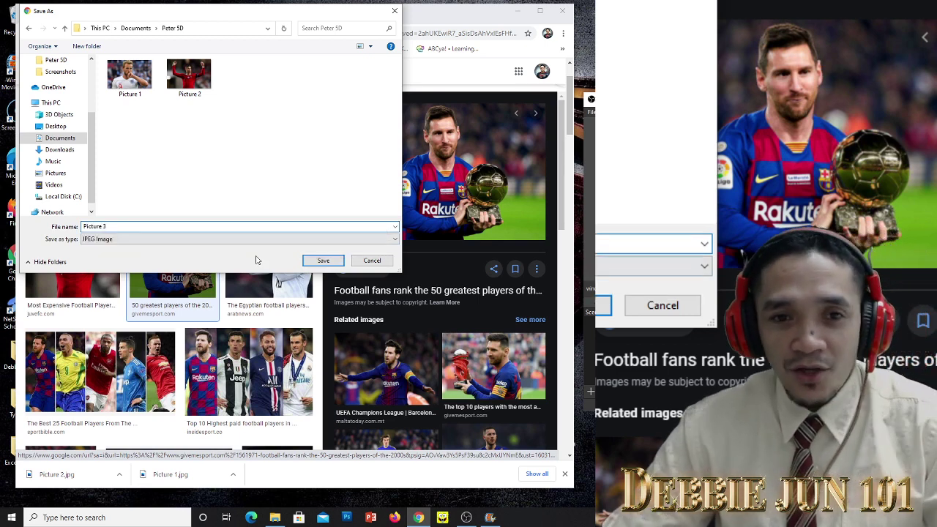
pyautogui.click(323, 262)
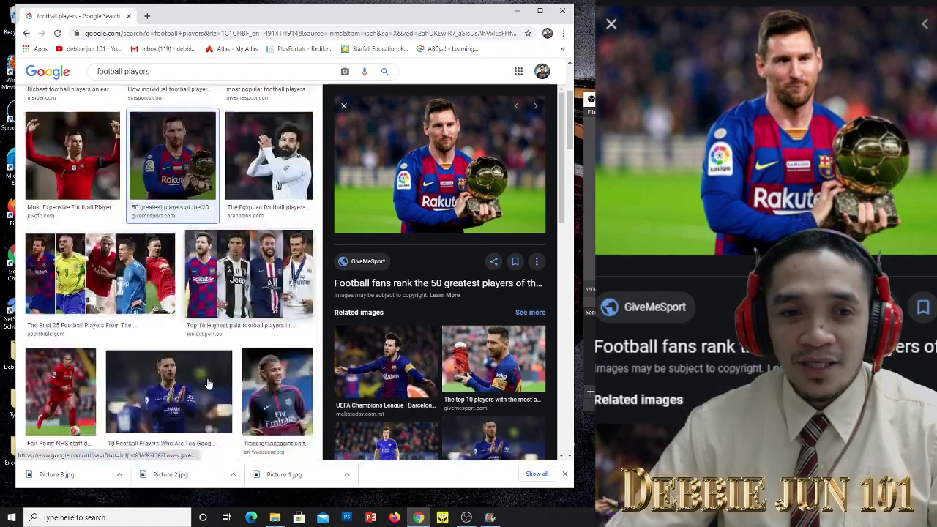
pyautogui.scroll(-2, 209, 382)
# Step: Preview the applauding Chelsea player photo, cancelling the save since it's only WEBP
pyautogui.click(208, 377)
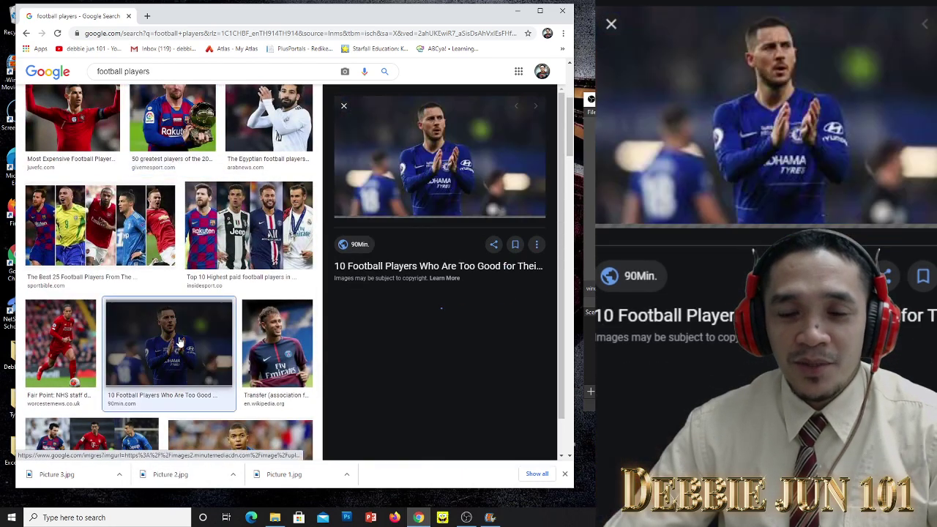
pyautogui.rightClick(431, 126)
pyautogui.click(481, 212)
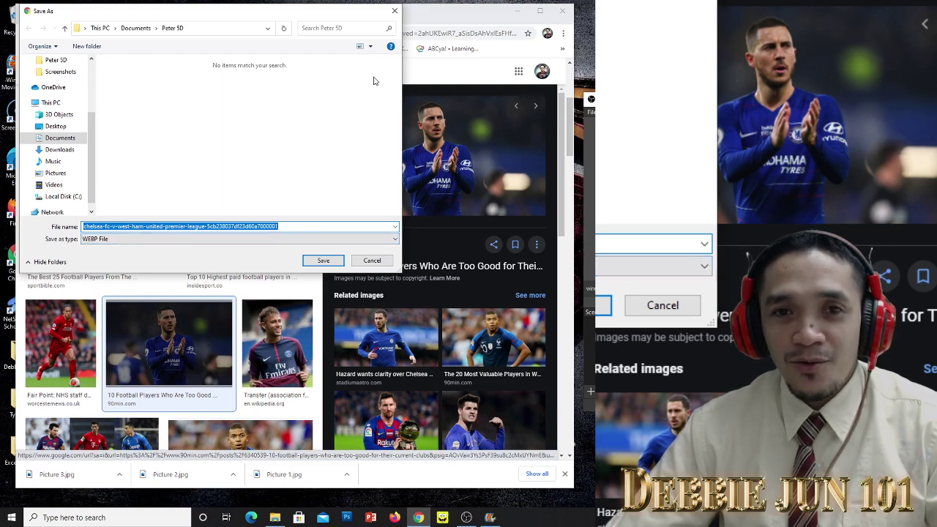
pyautogui.click(395, 11)
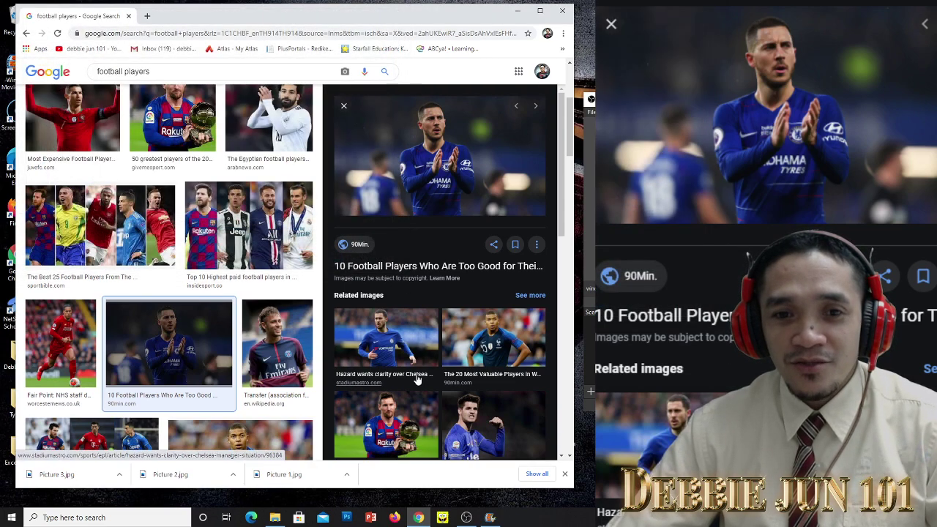
pyautogui.scroll(-2, 415, 382)
# Step: Save the blue-kit Alvaro Morata photo from Chrome as 'Picture 4' in Peter 5D
pyautogui.click(483, 334)
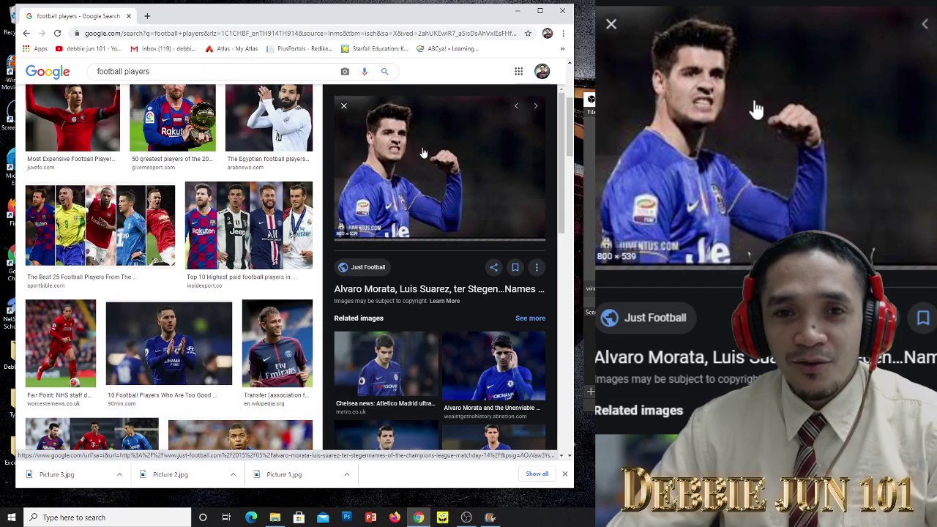
pyautogui.rightClick(425, 150)
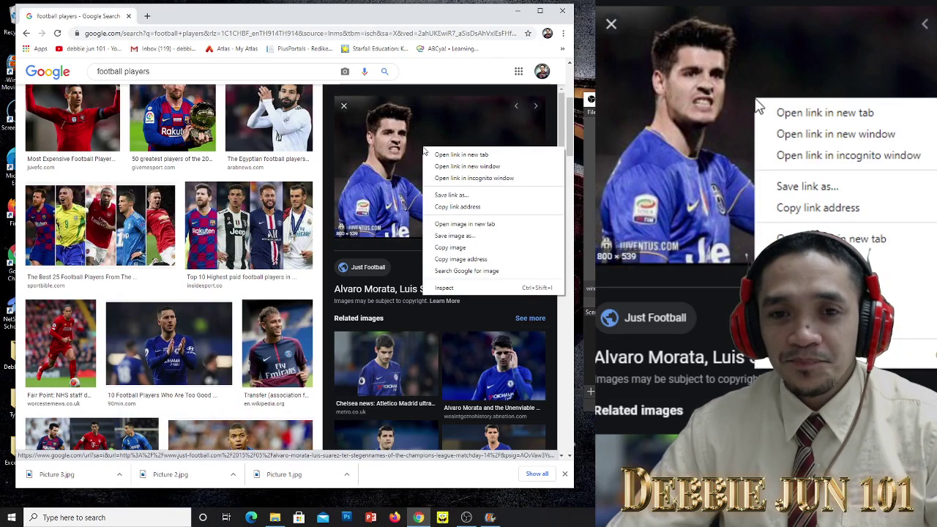
pyautogui.click(474, 236)
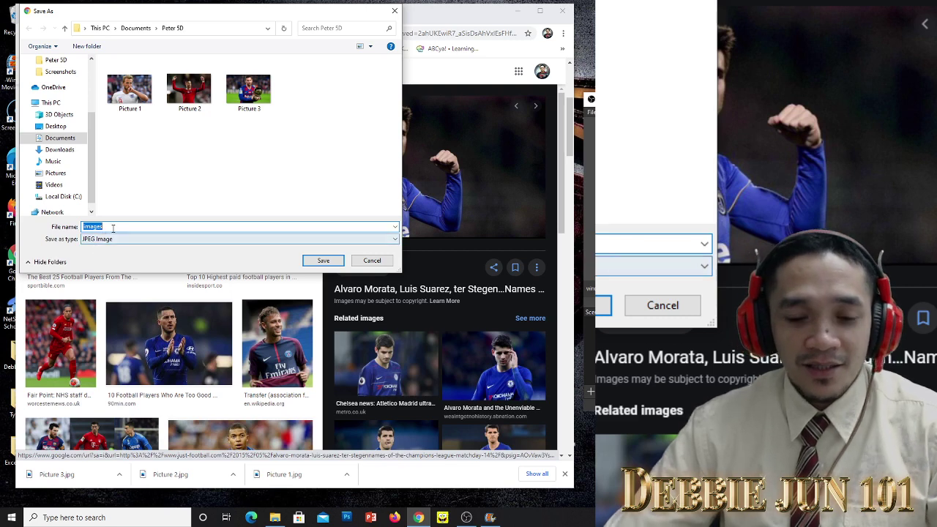
pyautogui.write('Pictur')
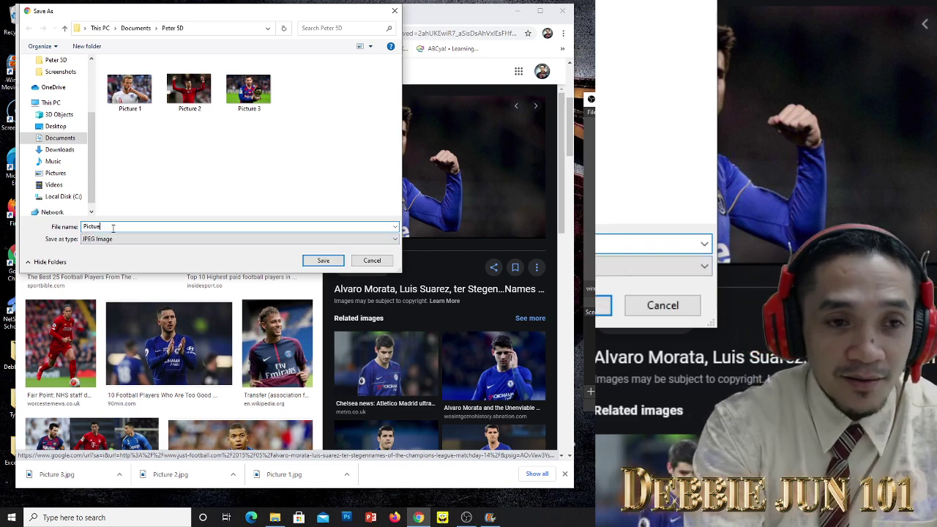
pyautogui.write('e')
pyautogui.press('BackSpace')
pyautogui.write('re')
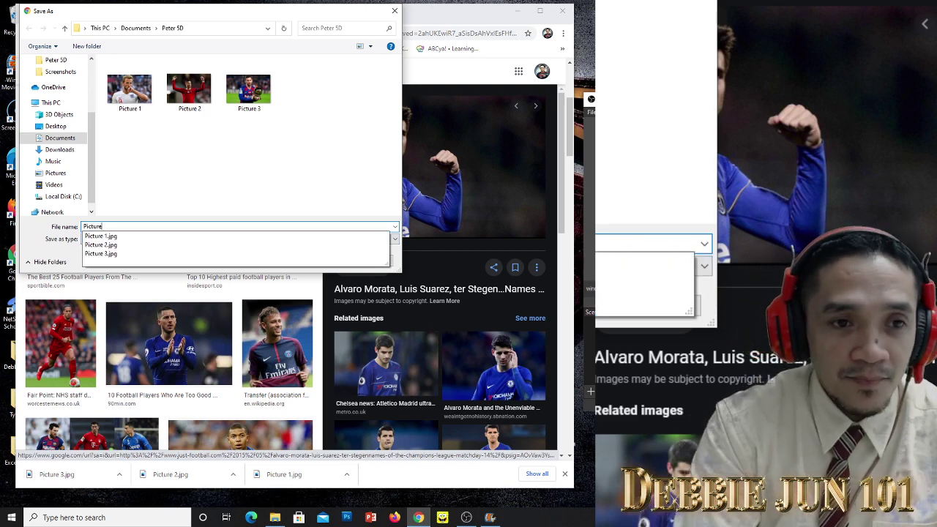
pyautogui.write(' 4')
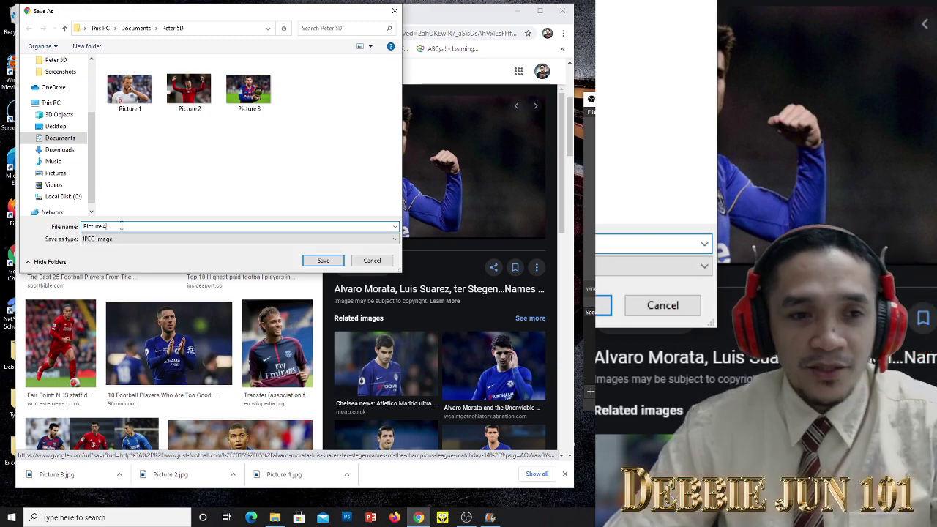
pyautogui.click(329, 264)
pyautogui.scroll(-2, 249, 322)
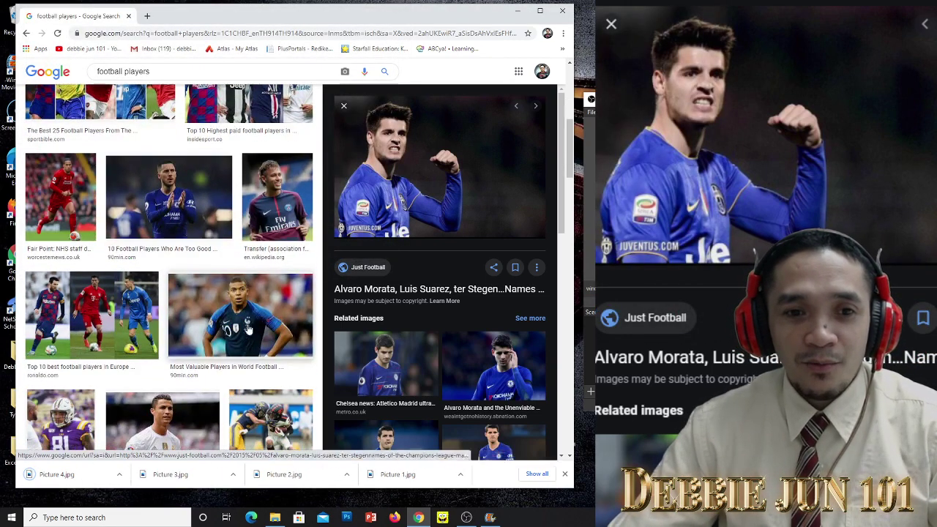
# Step: Start saving the Mbappé image, then cancel because it is a WEBP file
pyautogui.click(249, 323)
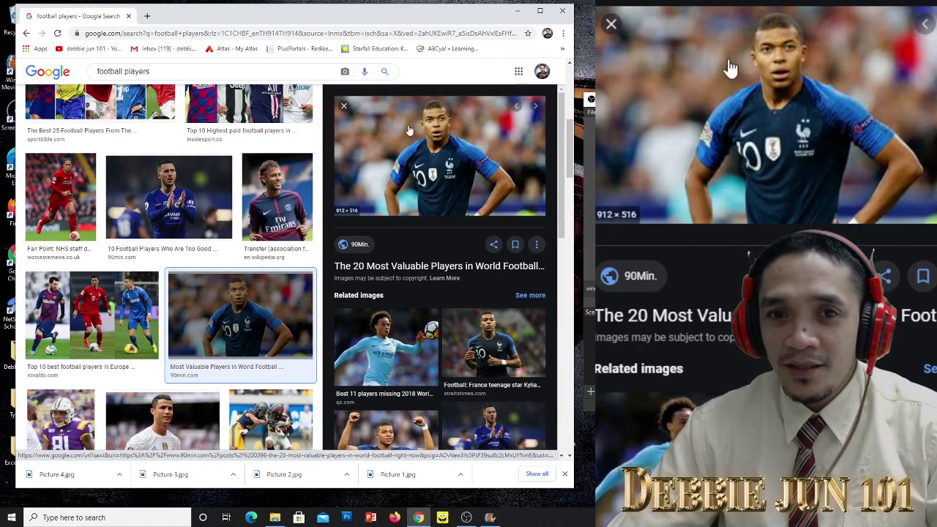
pyautogui.rightClick(407, 120)
pyautogui.click(437, 205)
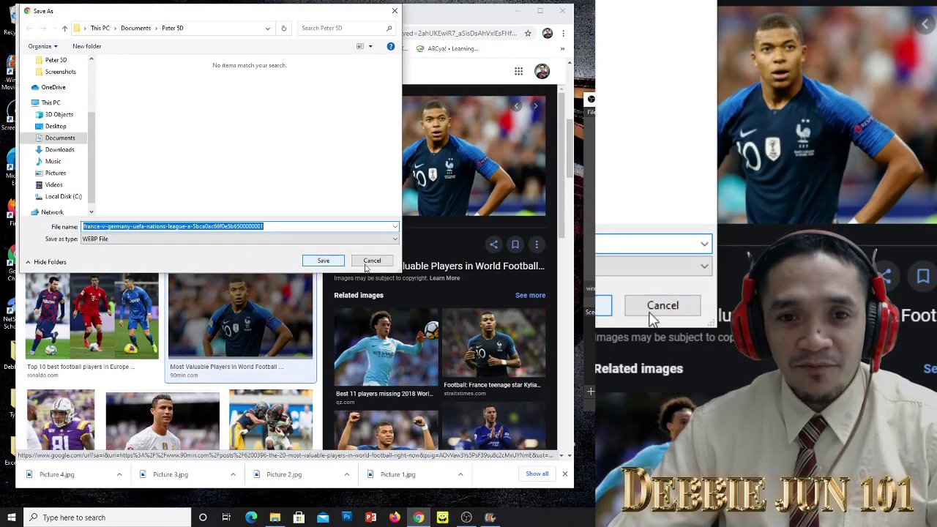
pyautogui.click(323, 260)
# Step: Save the Ronaldo golden boot photo as 'Picture 5' in Peter 5D
pyautogui.scroll(-1, 144, 355)
pyautogui.scroll(-1, 145, 355)
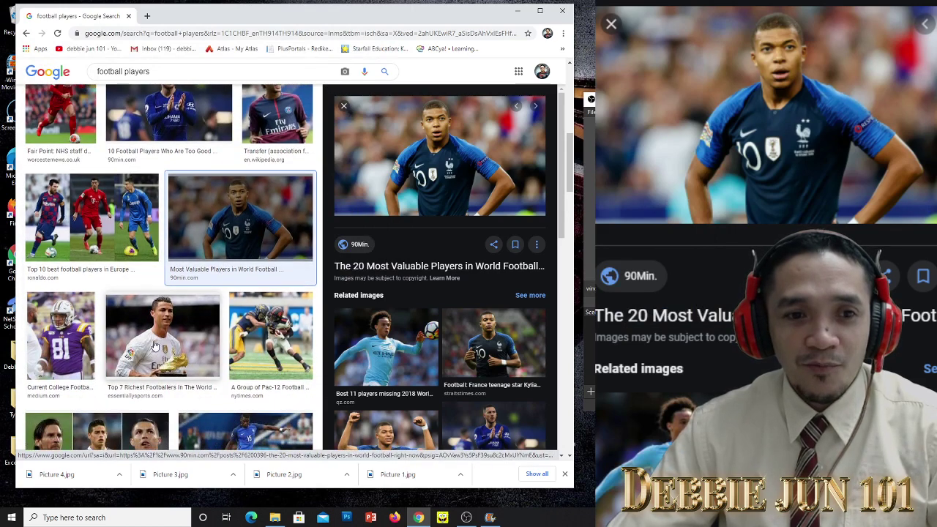
pyautogui.click(163, 336)
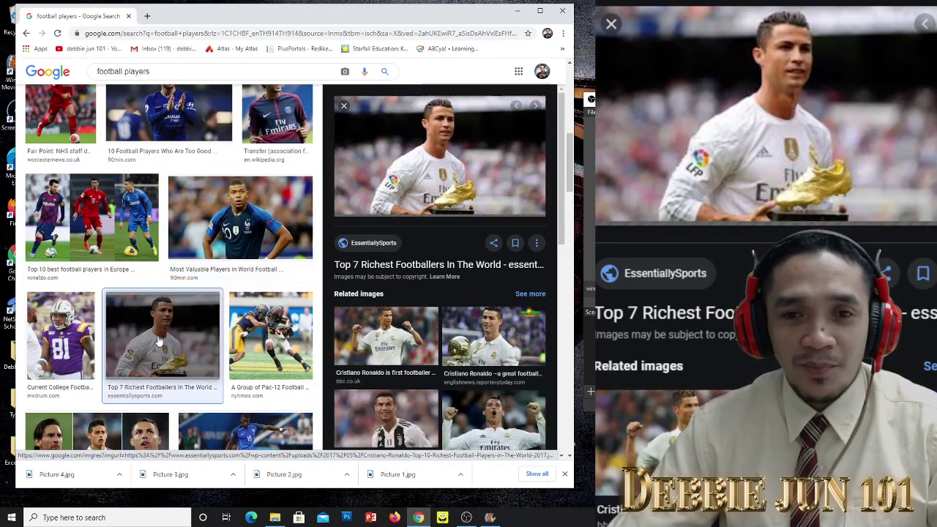
pyautogui.rightClick(430, 126)
pyautogui.click(478, 211)
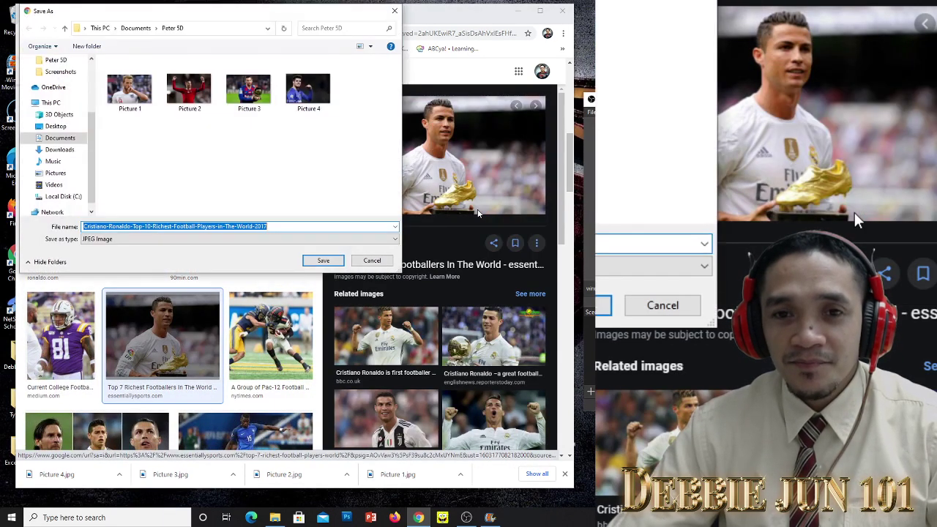
pyautogui.write('Pi')
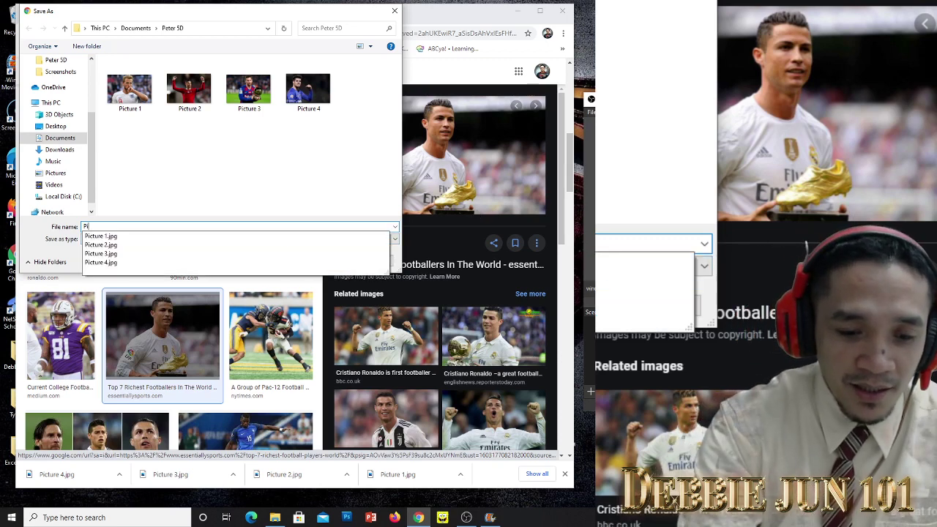
pyautogui.write('cture 5')
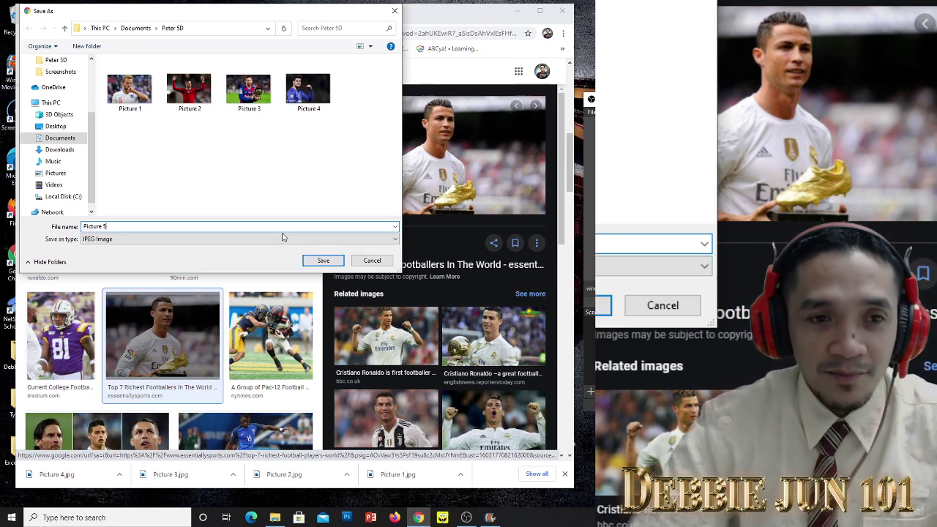
pyautogui.click(327, 262)
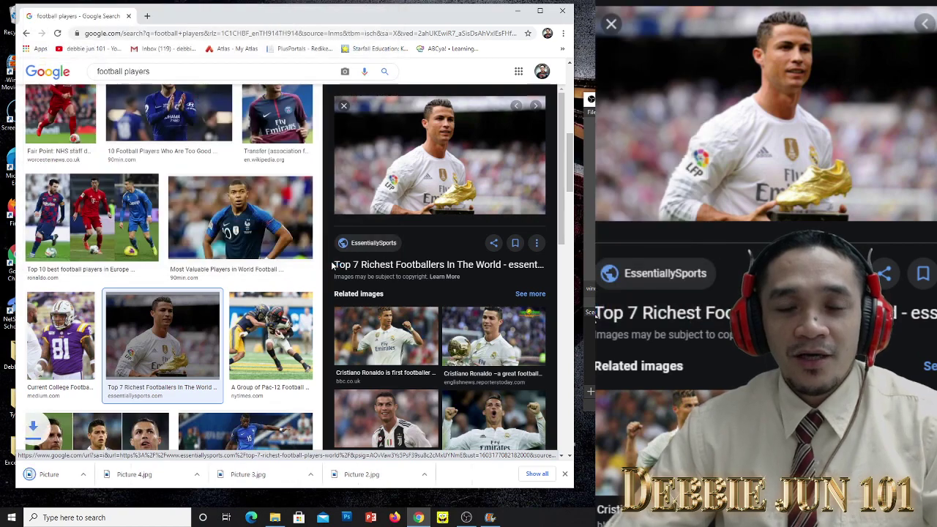
# Step: Check that Documents > Peter 5D lists Picture 1 to Picture 5, then minimize File Explorer
pyautogui.click(517, 11)
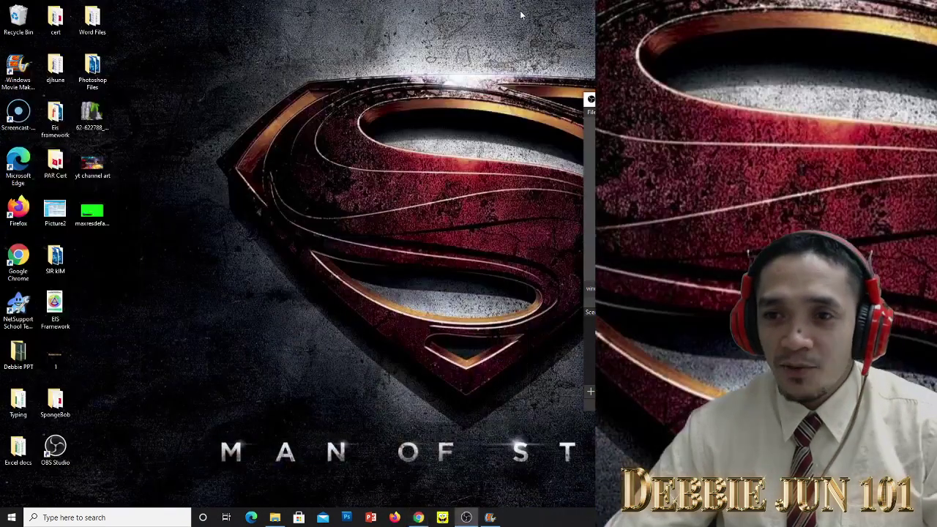
pyautogui.click(274, 518)
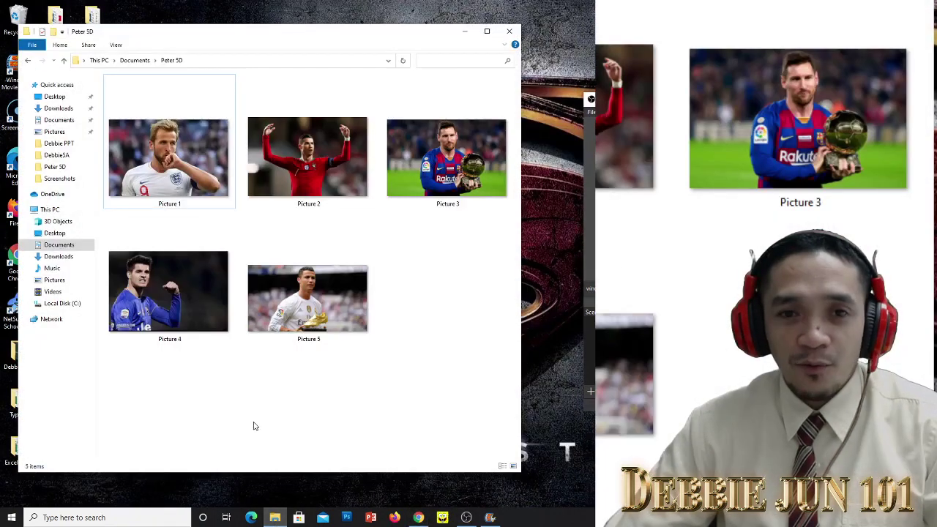
pyautogui.click(59, 246)
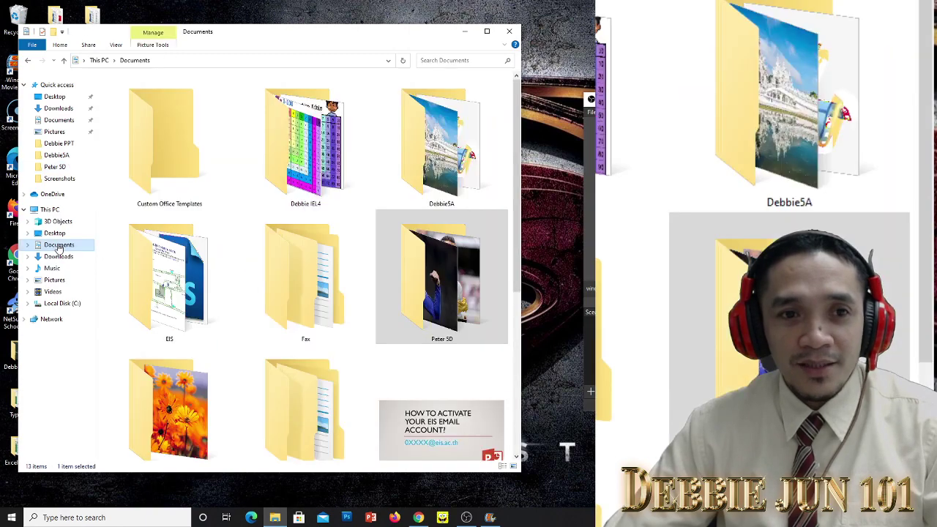
pyautogui.scroll(-4, 235, 333)
pyautogui.scroll(3, 268, 362)
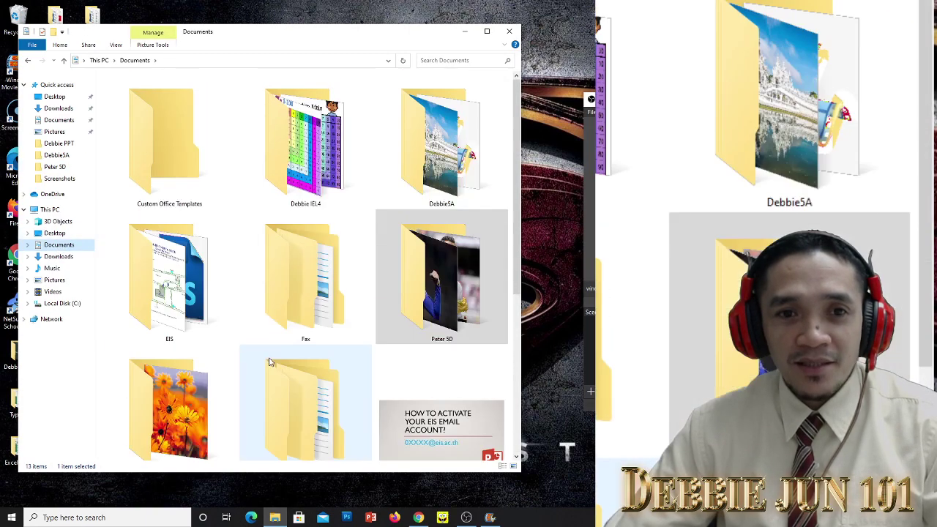
pyautogui.scroll(-2, 275, 301)
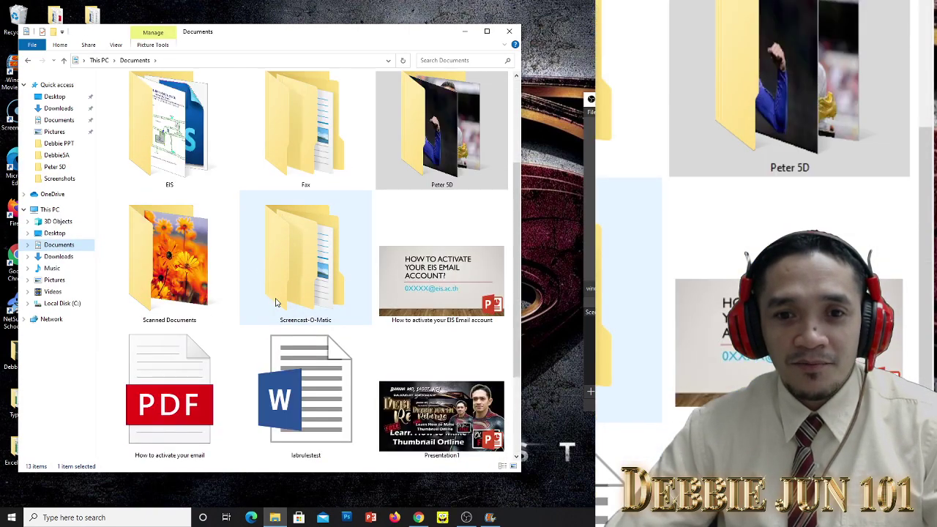
pyautogui.click(439, 147)
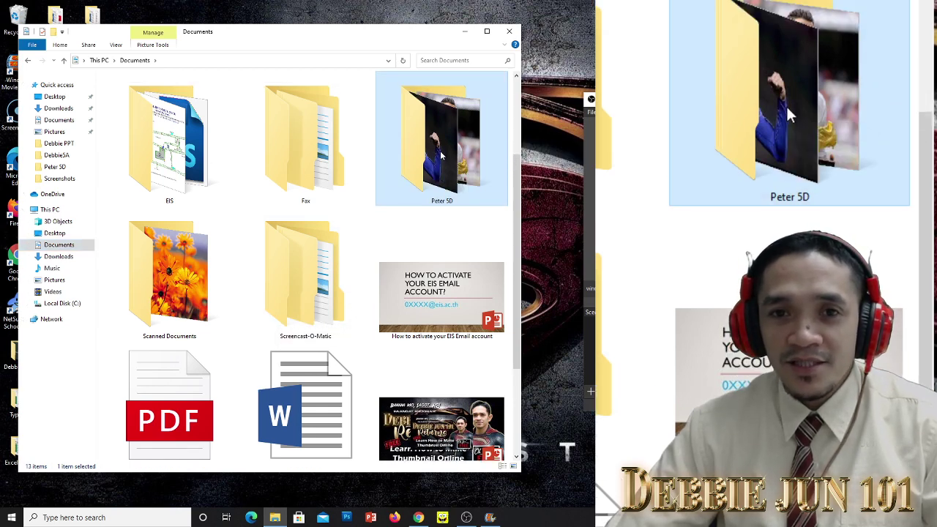
pyautogui.doubleClick(440, 155)
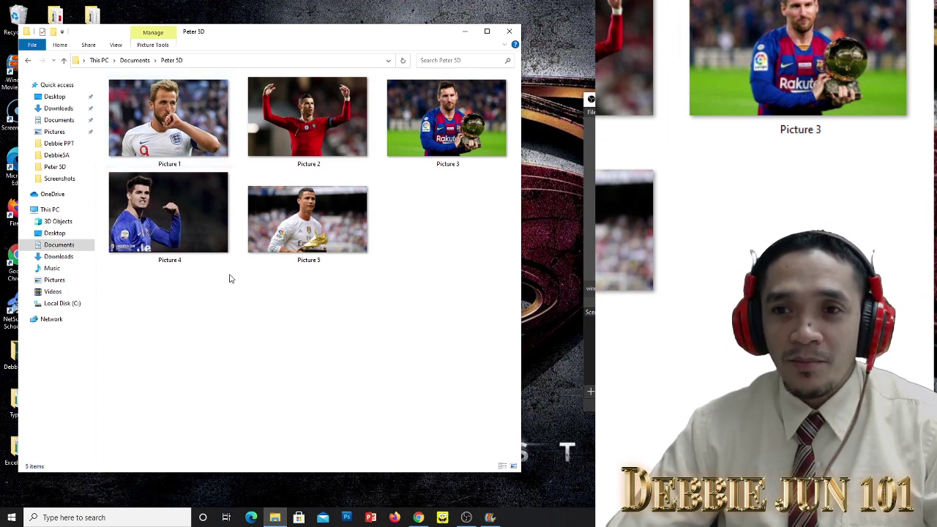
pyautogui.click(466, 33)
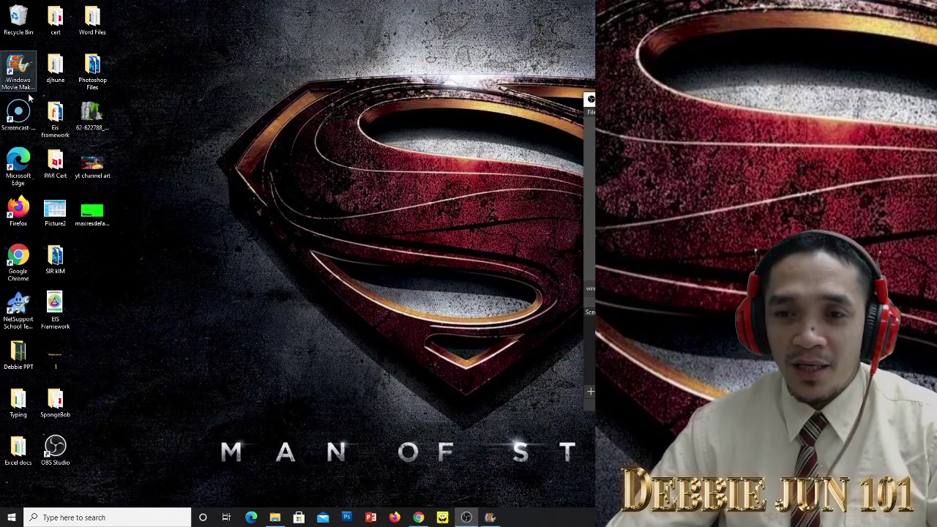
# Step: Search the taskbar for 'Movie' and launch Movie Maker from the best match
pyautogui.click(54, 515)
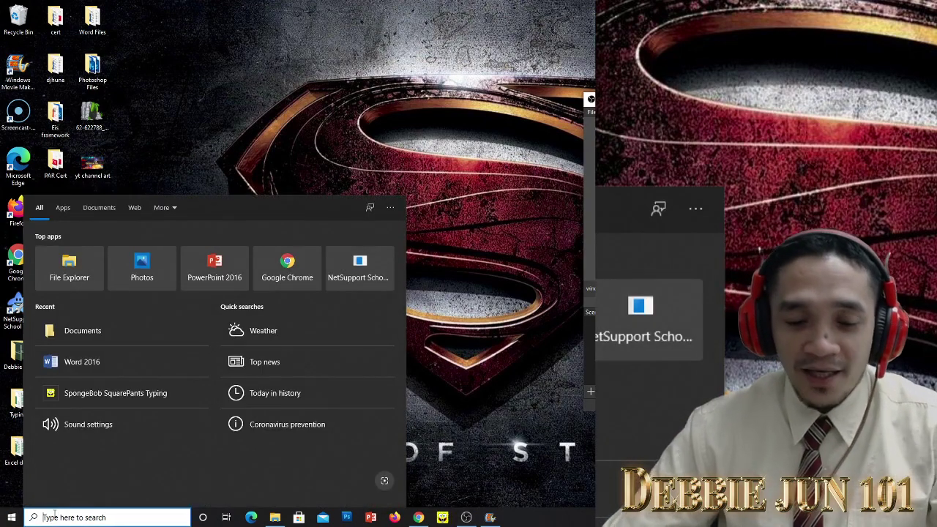
pyautogui.write('Wind')
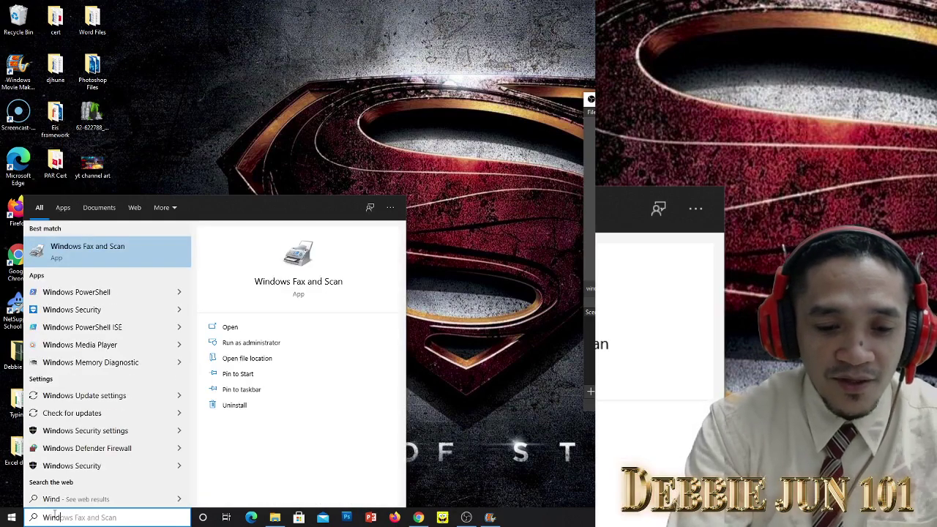
pyautogui.press('BackSpace')
pyautogui.press('BackSpace')
pyautogui.press('BackSpace')
pyautogui.press('BackSpace')
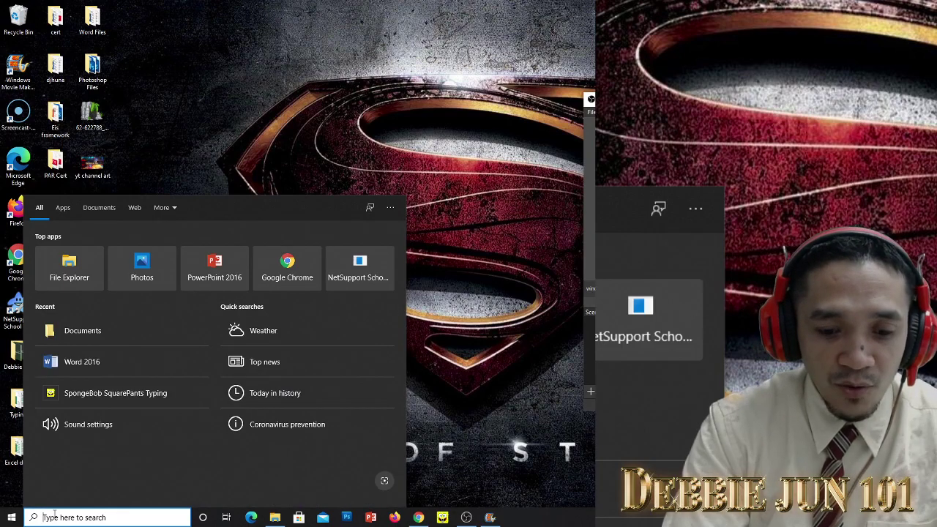
pyautogui.write('Movi')
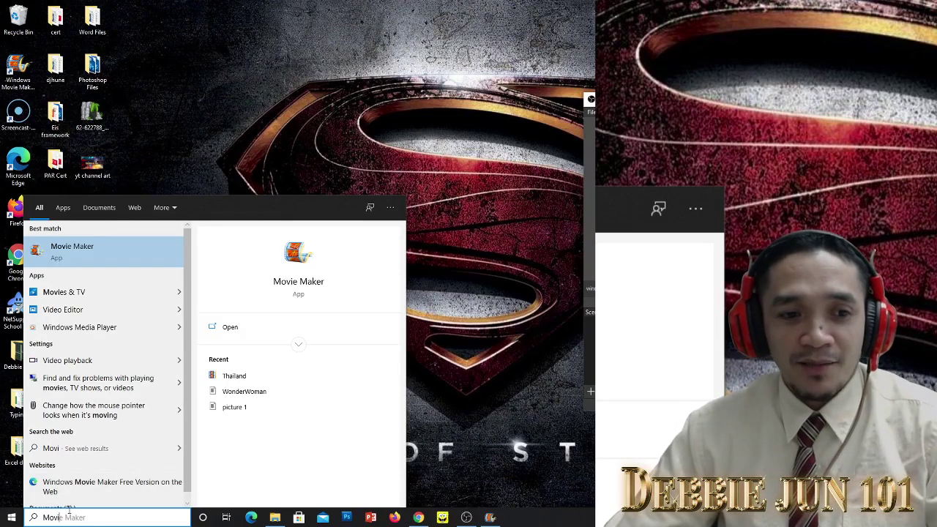
pyautogui.click(77, 256)
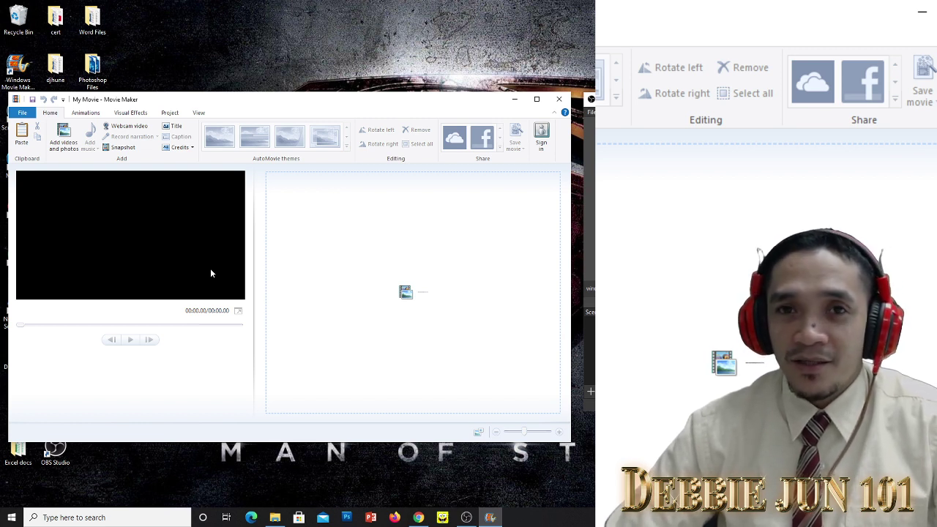
# Step: Add Picture 1 to Picture 5 from Documents > Peter 5D to the storyboard and show Animations
pyautogui.click(64, 137)
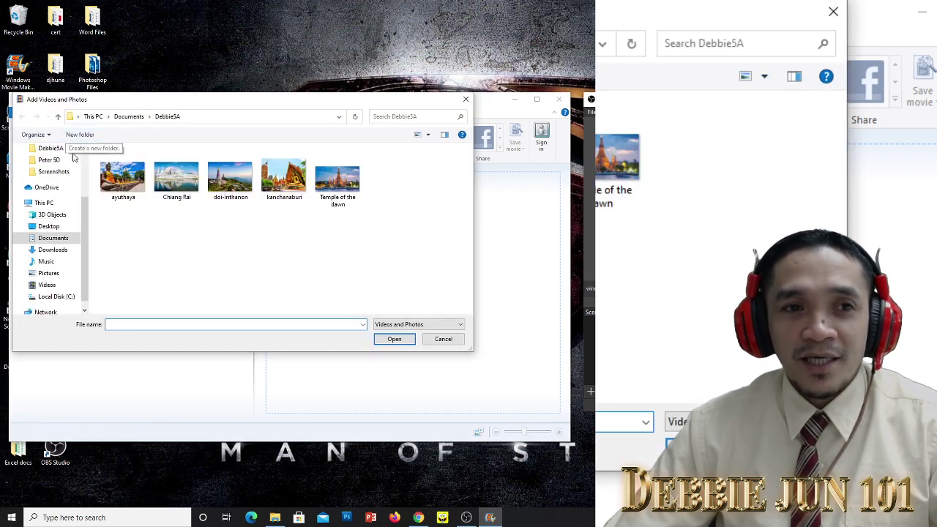
pyautogui.click(58, 239)
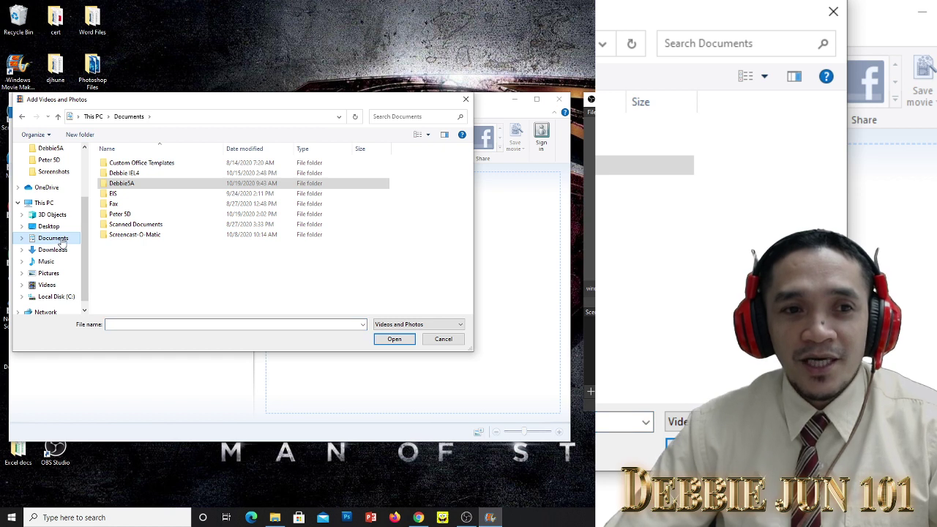
pyautogui.click(129, 216)
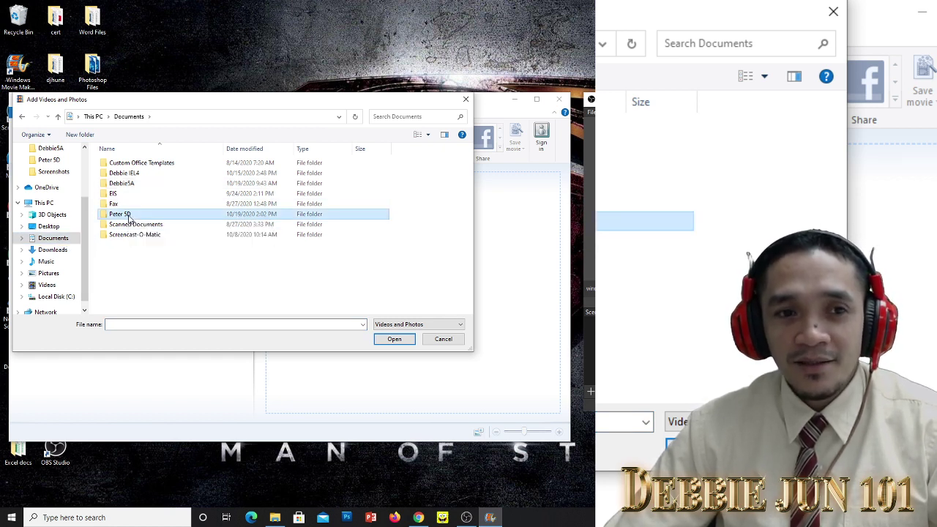
pyautogui.click(395, 339)
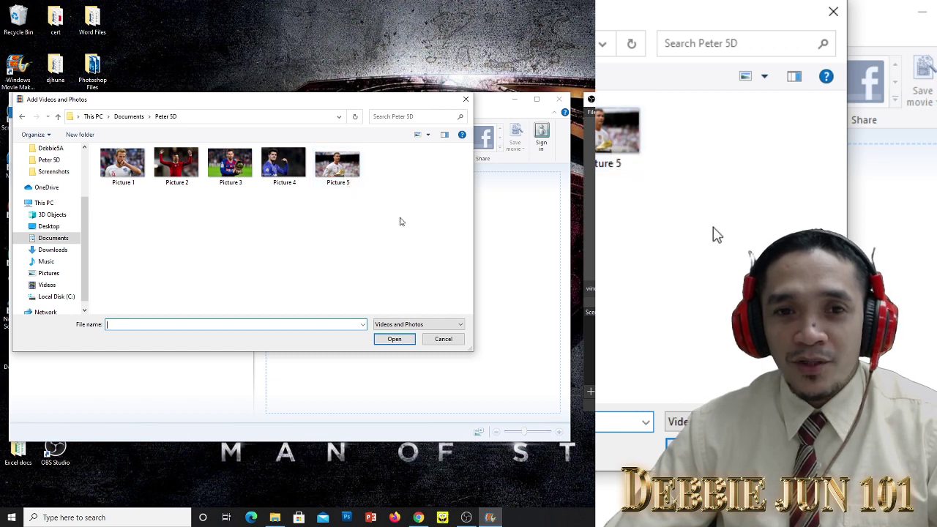
pyautogui.moveTo(398, 209); pyautogui.dragTo(95, 149)
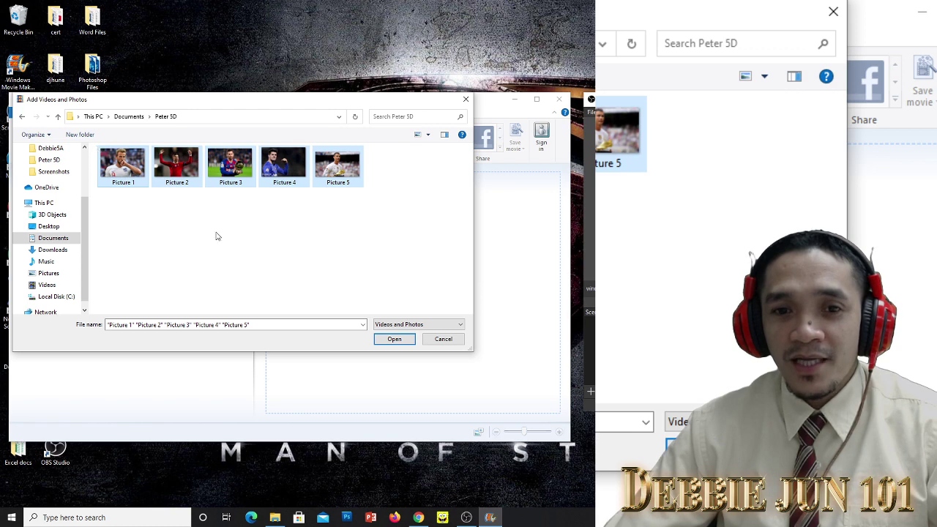
pyautogui.click(395, 339)
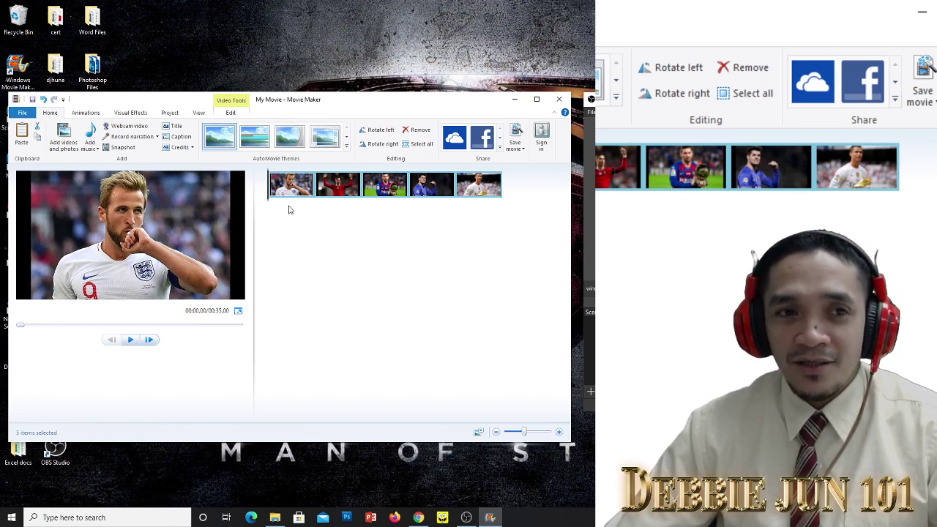
pyautogui.click(86, 112)
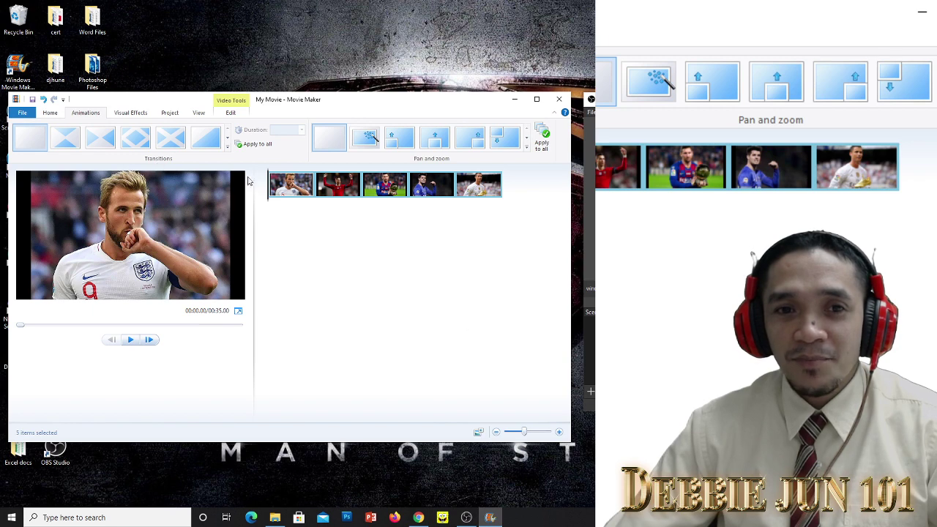
# Step: Give the first and second (red kit) photos each a transition and a pan-and-zoom motion
pyautogui.click(294, 191)
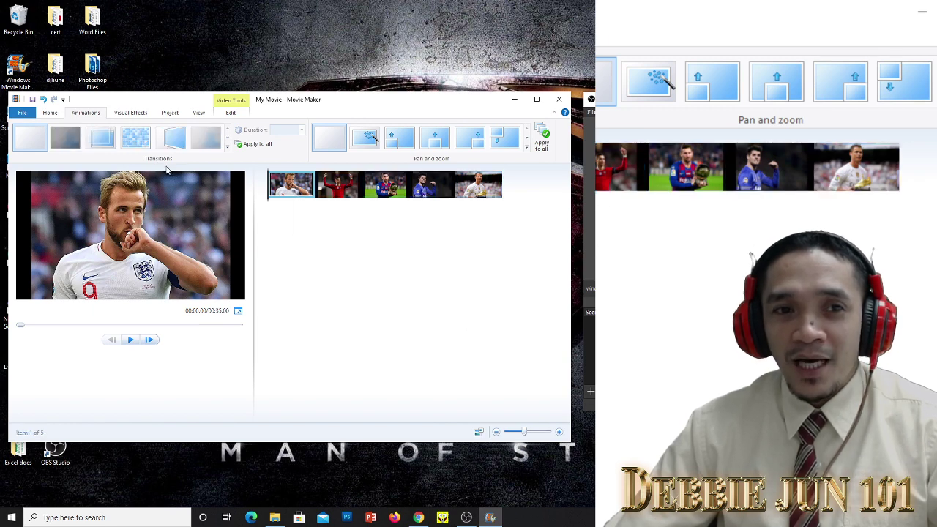
pyautogui.click(136, 143)
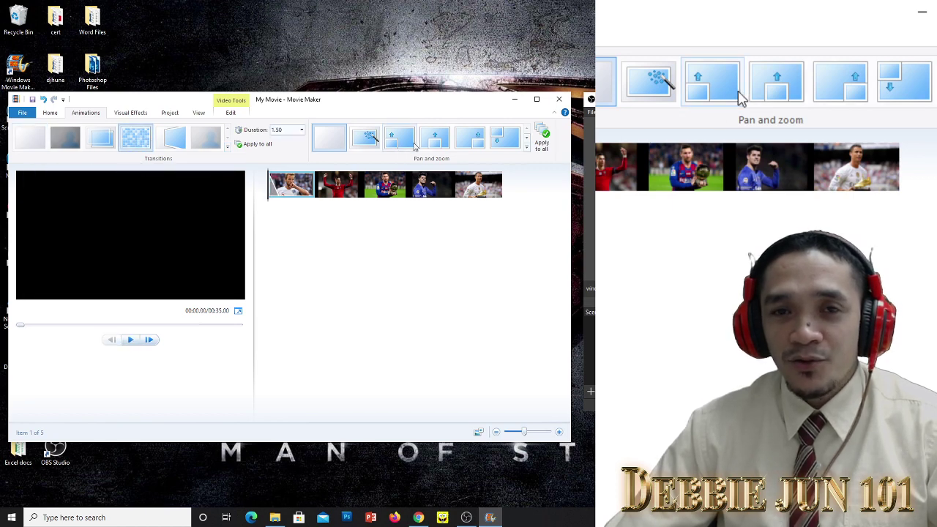
pyautogui.click(438, 140)
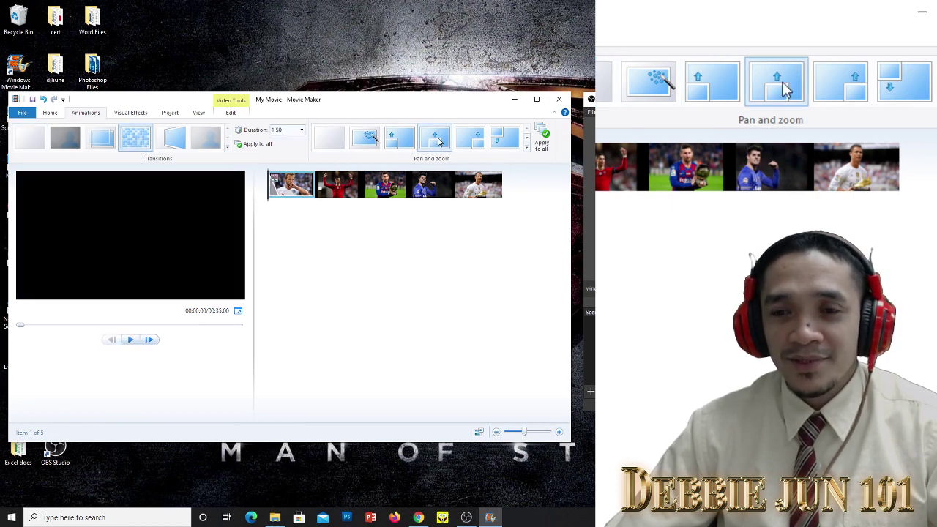
pyautogui.click(338, 188)
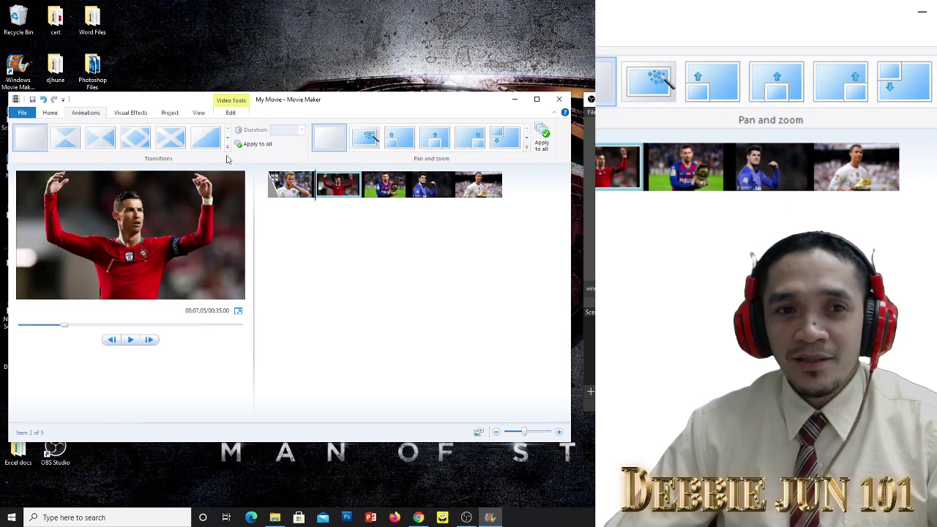
pyautogui.click(137, 143)
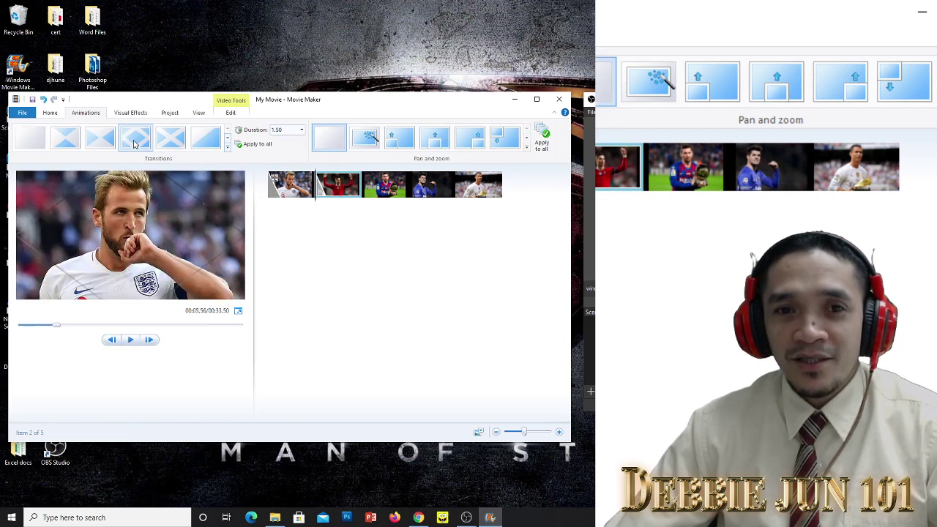
pyautogui.click(472, 141)
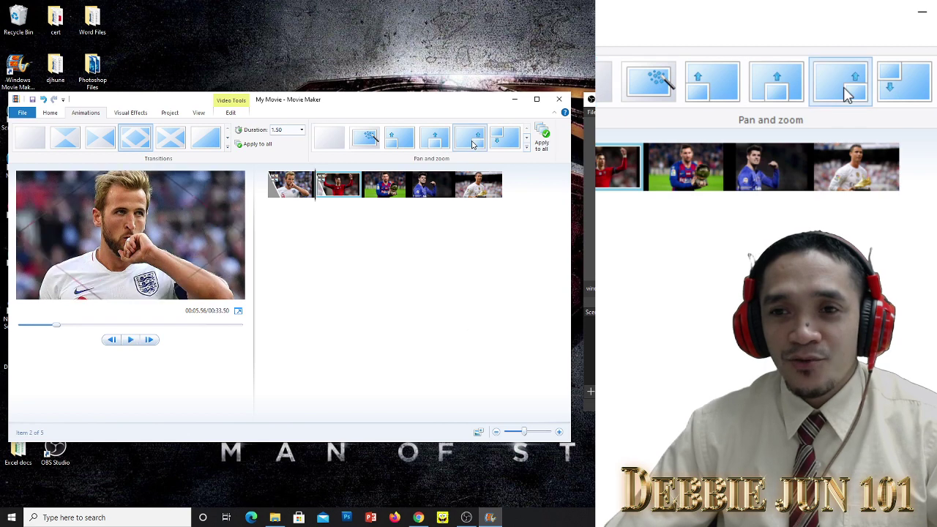
# Step: Give the trophy photo a cross-shaped transition and the blue-kit photo a transition, both with pan-and-zoom
pyautogui.click(383, 189)
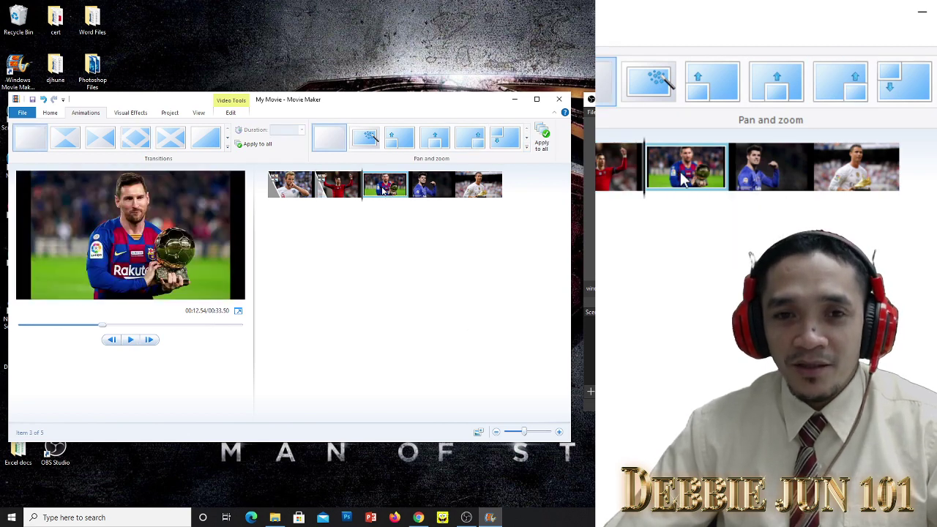
pyautogui.click(172, 140)
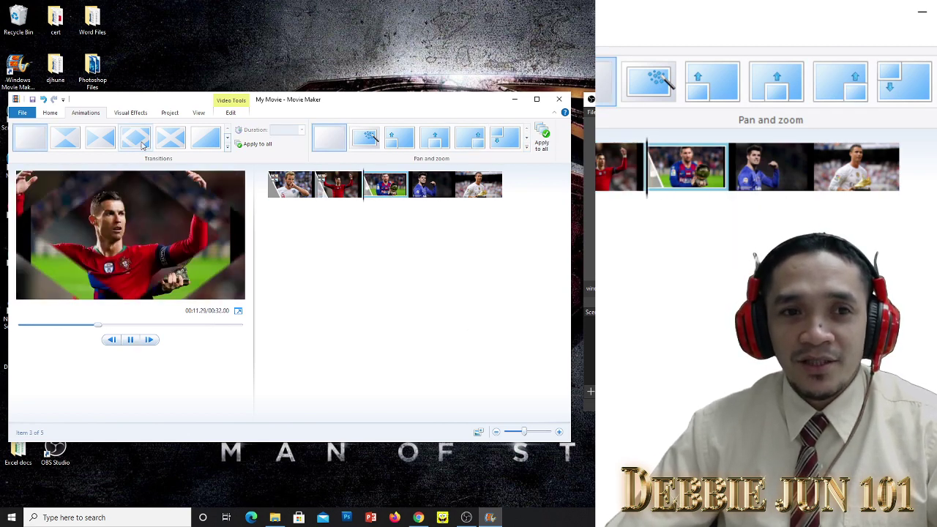
pyautogui.click(501, 146)
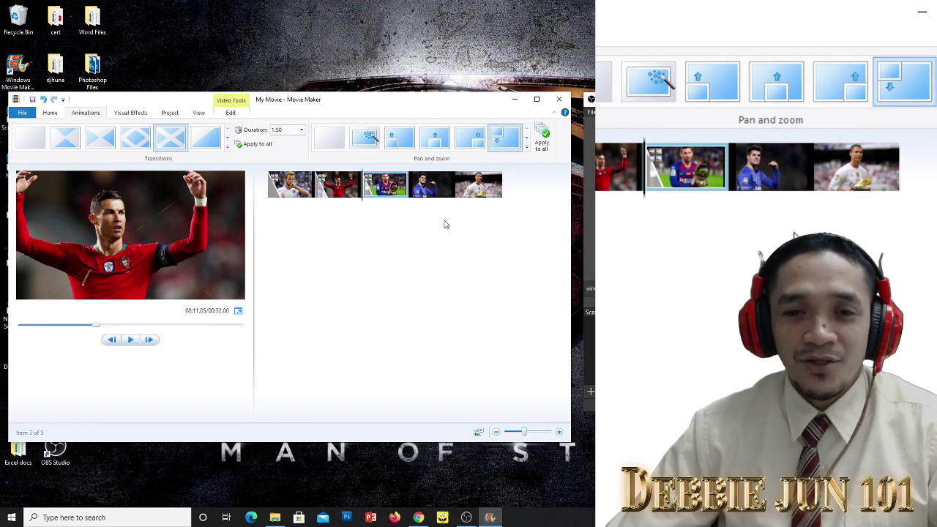
pyautogui.click(432, 192)
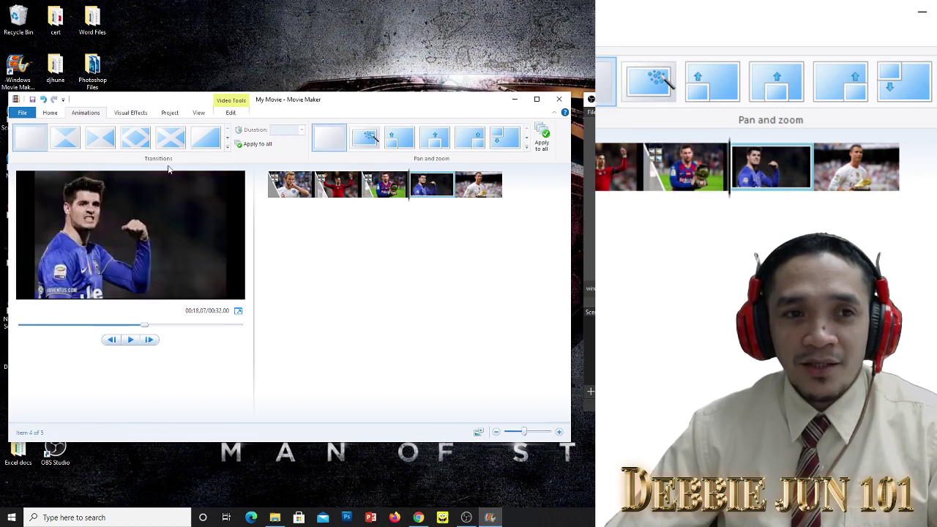
pyautogui.scroll(-4, 145, 146)
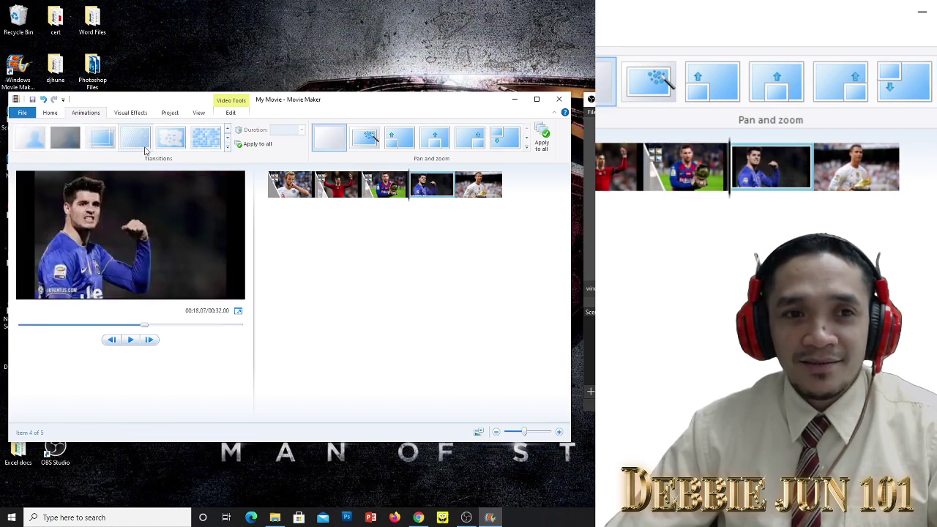
pyautogui.click(170, 141)
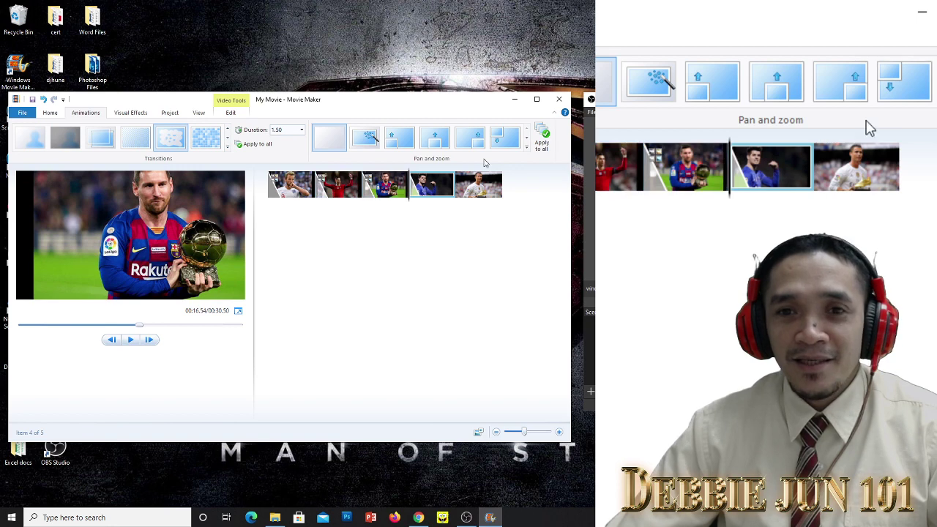
pyautogui.click(469, 139)
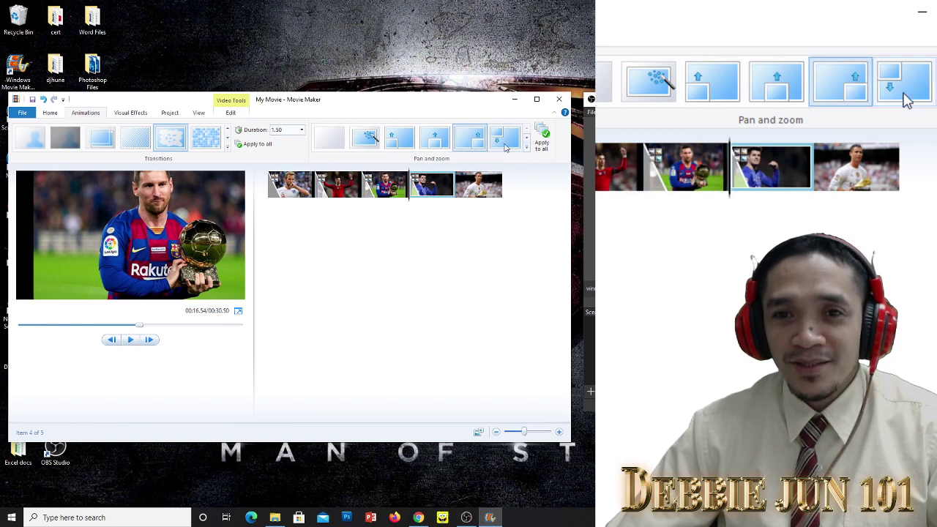
pyautogui.scroll(-1, 469, 143)
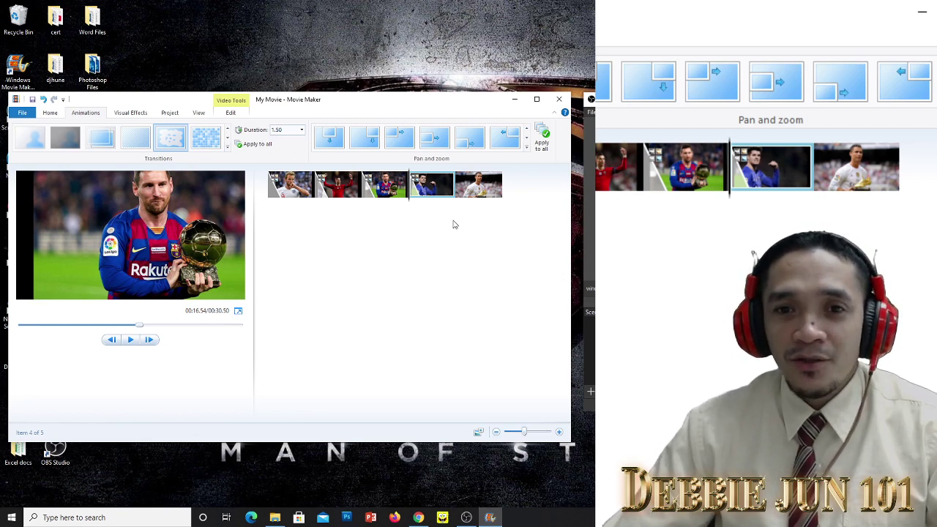
# Step: Give the golden boot photo a transition from the wider gallery and a rotating pan-and-zoom motion
pyautogui.click(482, 183)
pyautogui.click(227, 138)
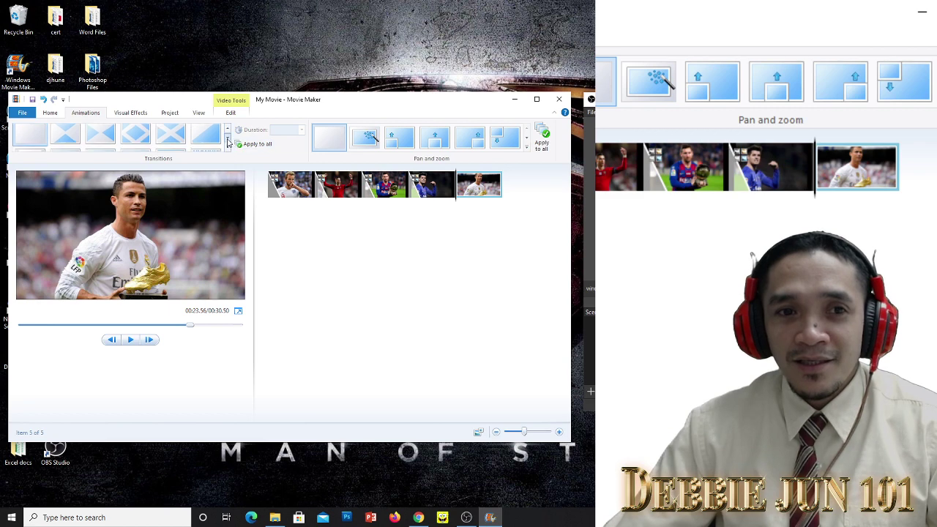
pyautogui.click(102, 141)
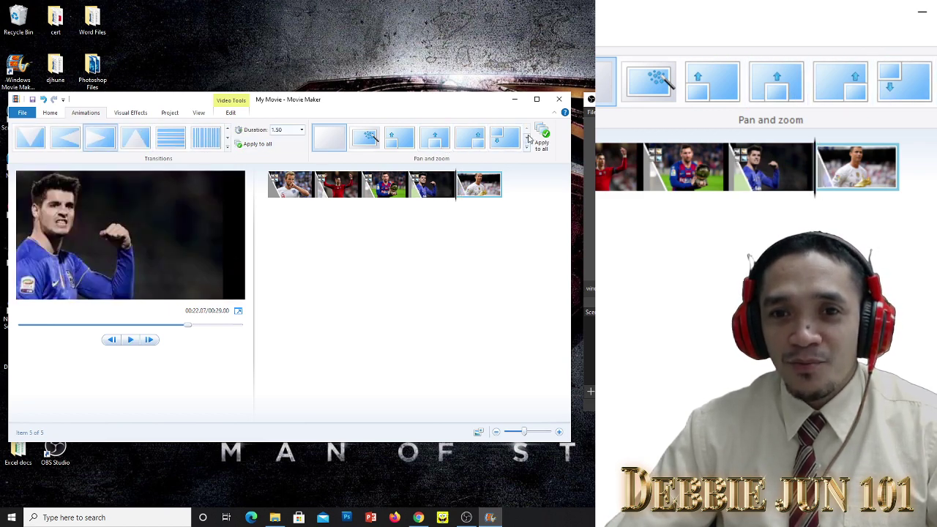
pyautogui.scroll(-3, 475, 143)
pyautogui.click(472, 141)
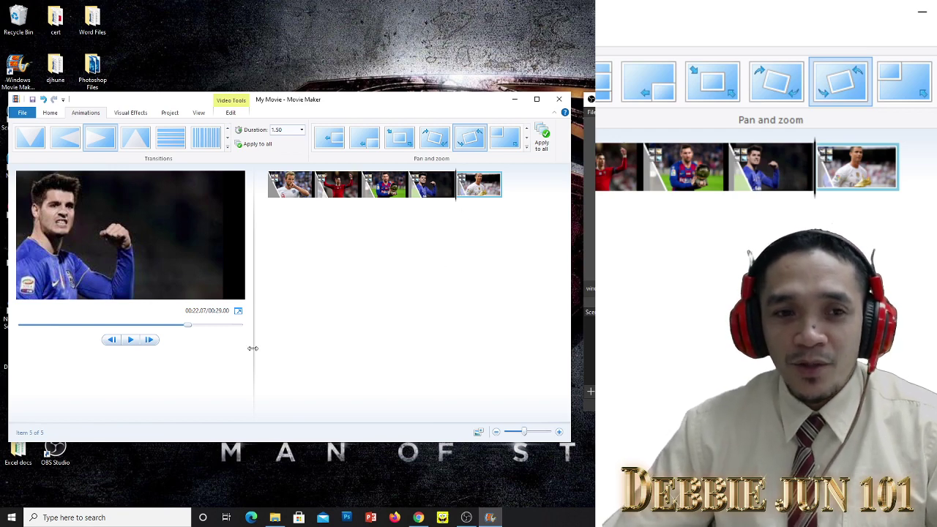
# Step: Rewind, widen the preview and play the 29-second movie, pausing near the fifth photo
pyautogui.moveTo(185, 329); pyautogui.dragTo(19, 326)
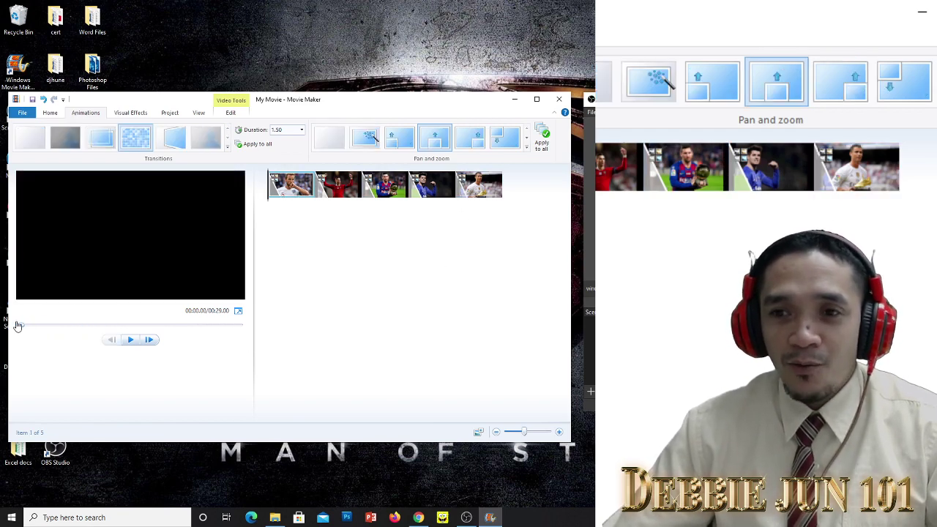
pyautogui.moveTo(253, 346); pyautogui.dragTo(397, 342)
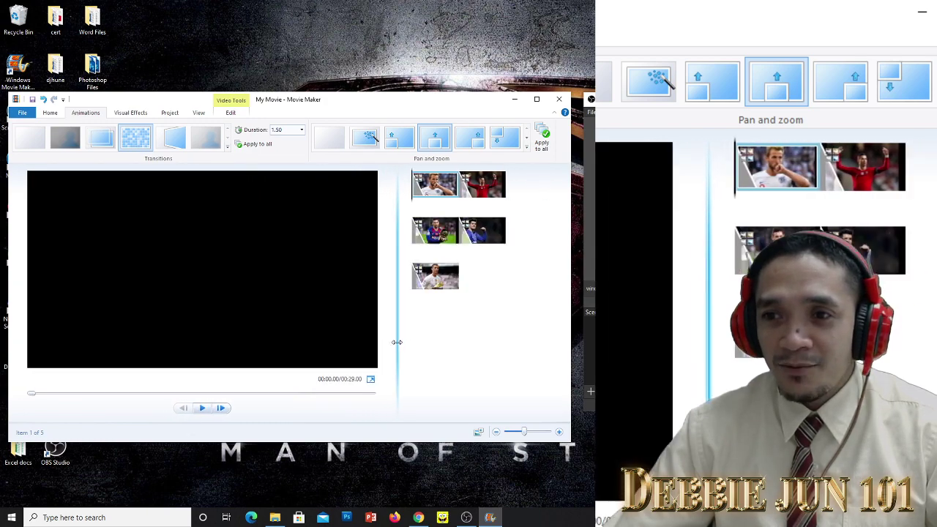
pyautogui.click(202, 410)
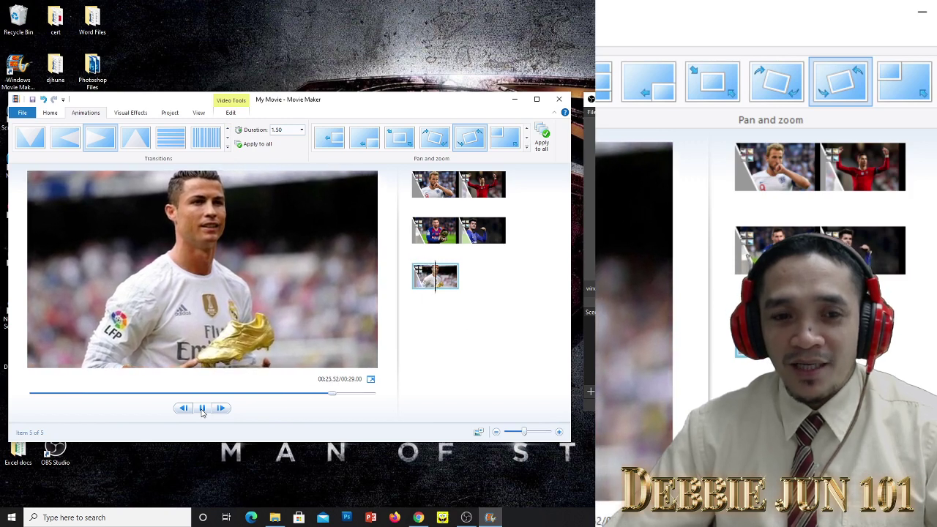
pyautogui.click(203, 410)
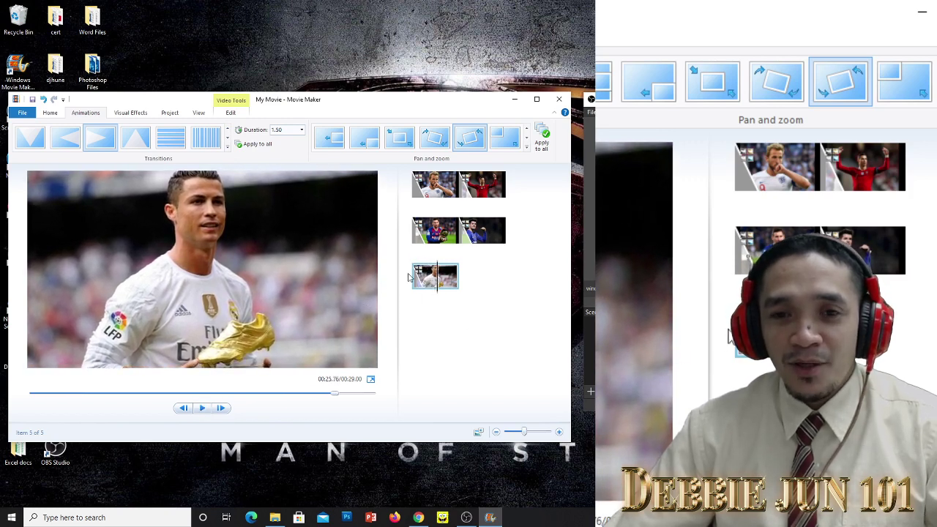
# Step: Apply the Black and white effect to the Morata clip and play the movie from clip 3
pyautogui.click(492, 236)
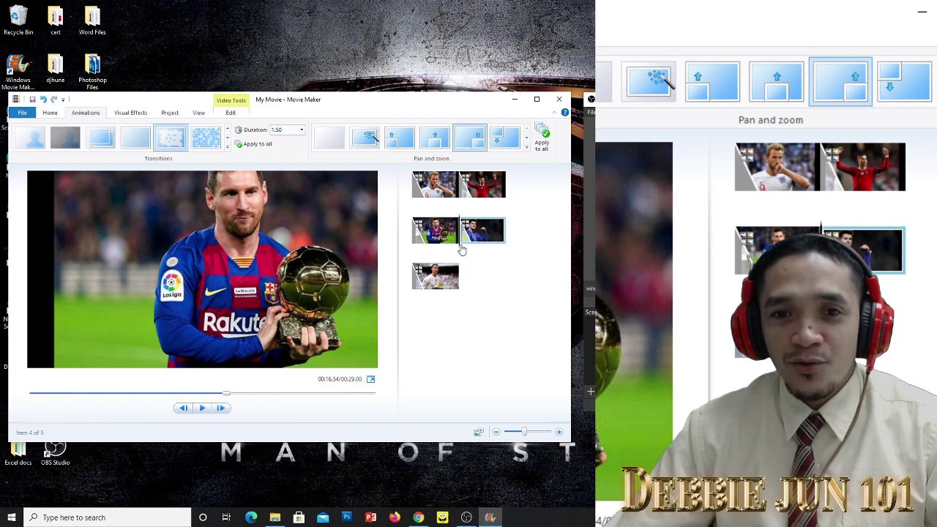
pyautogui.click(470, 232)
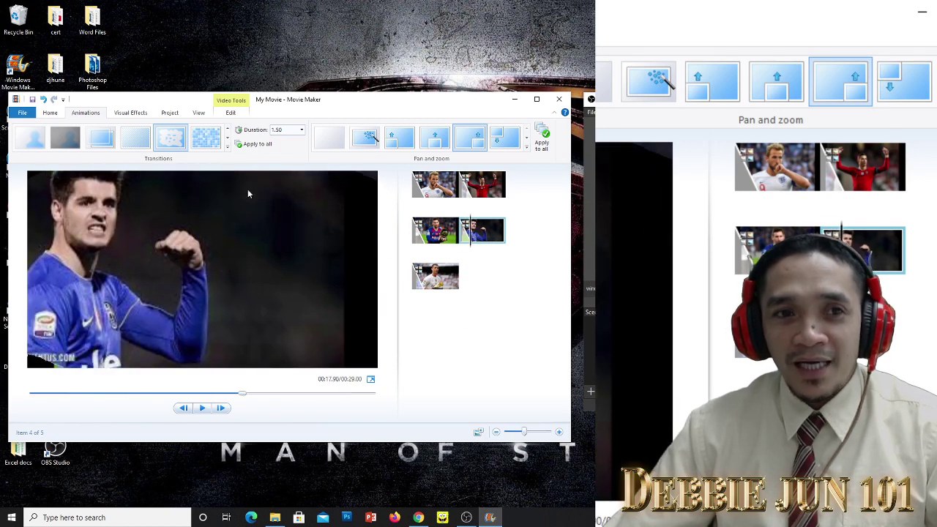
pyautogui.click(132, 114)
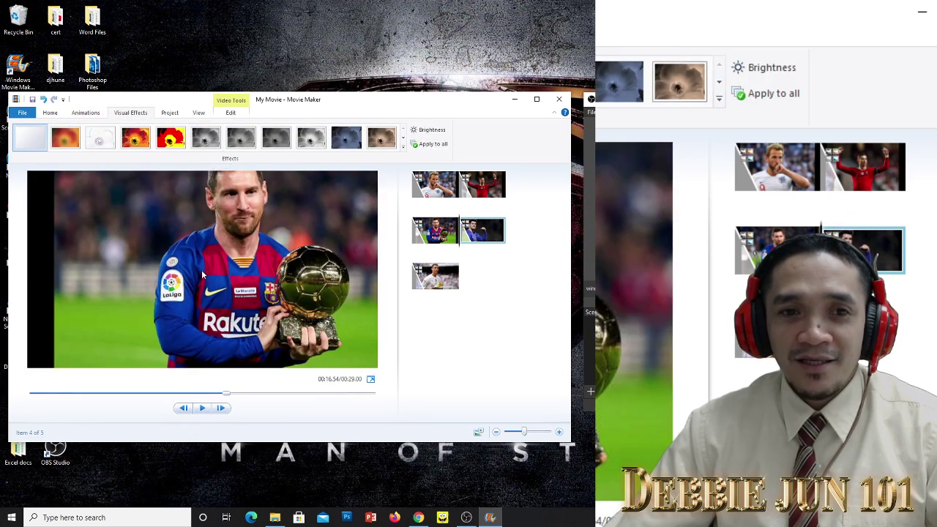
pyautogui.click(471, 239)
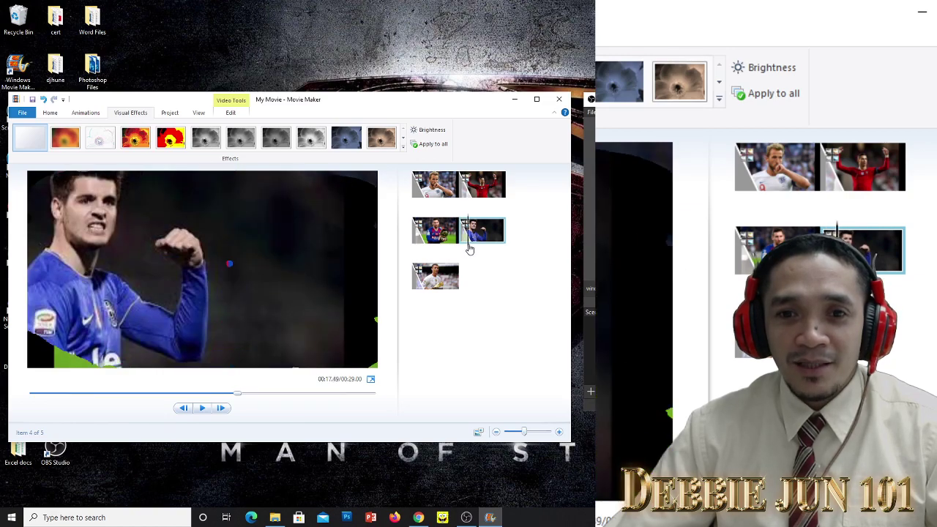
pyautogui.click(206, 142)
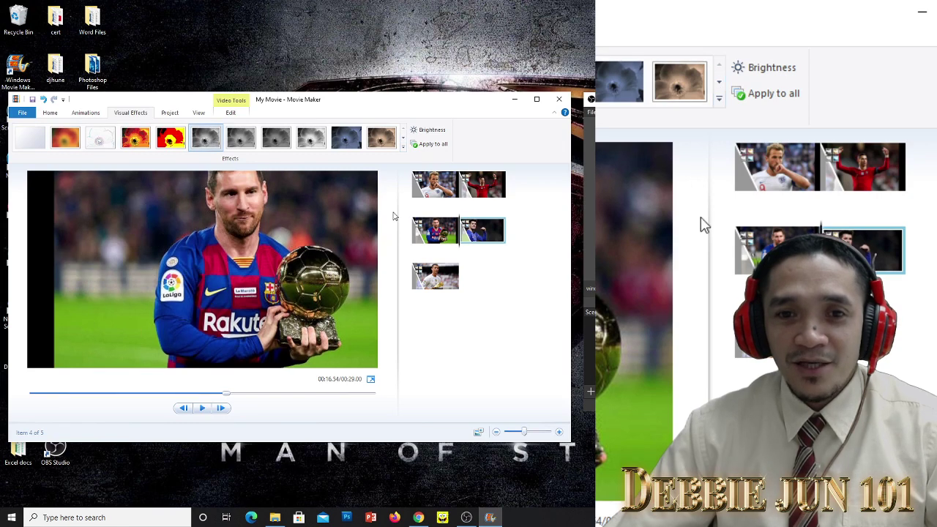
pyautogui.click(413, 242)
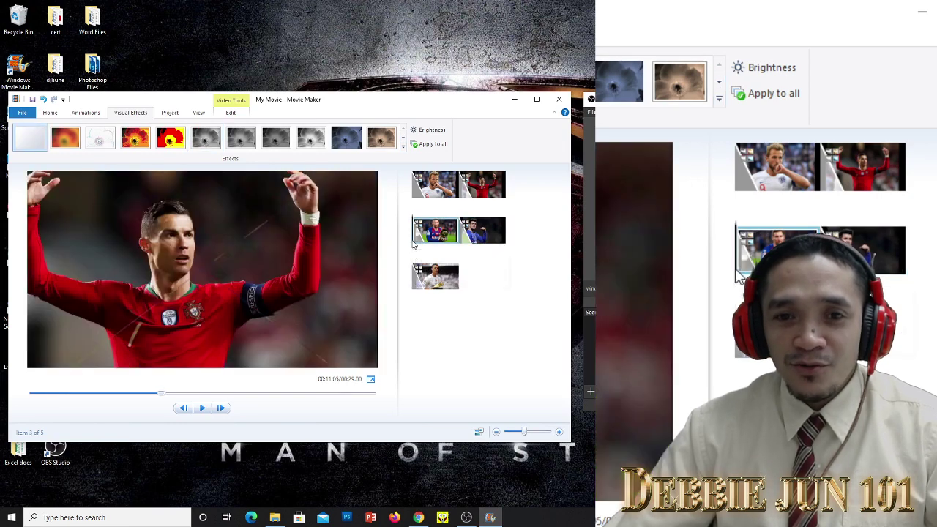
pyautogui.click(202, 408)
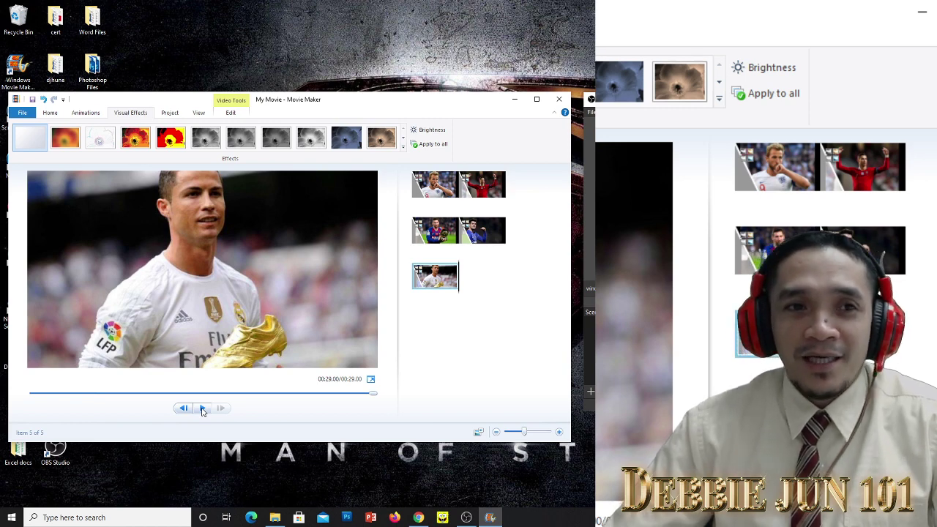
pyautogui.click(51, 112)
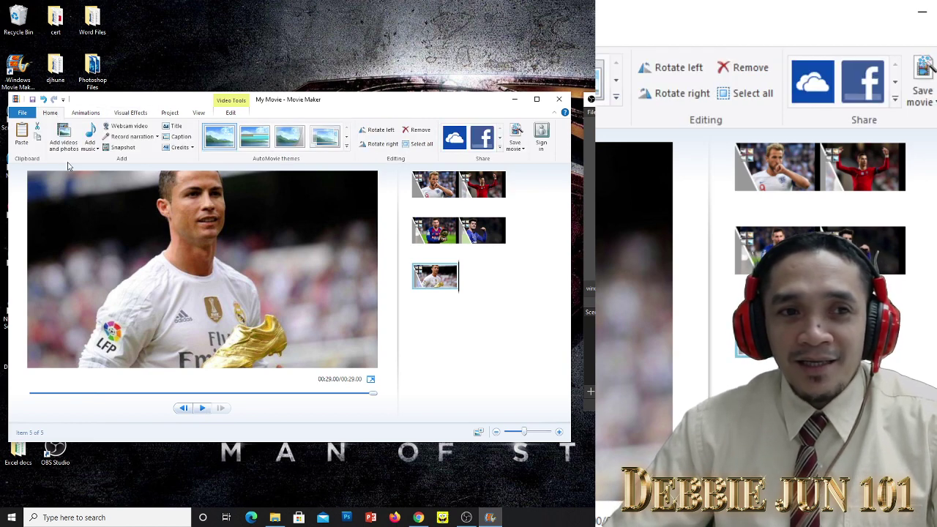
pyautogui.click(87, 114)
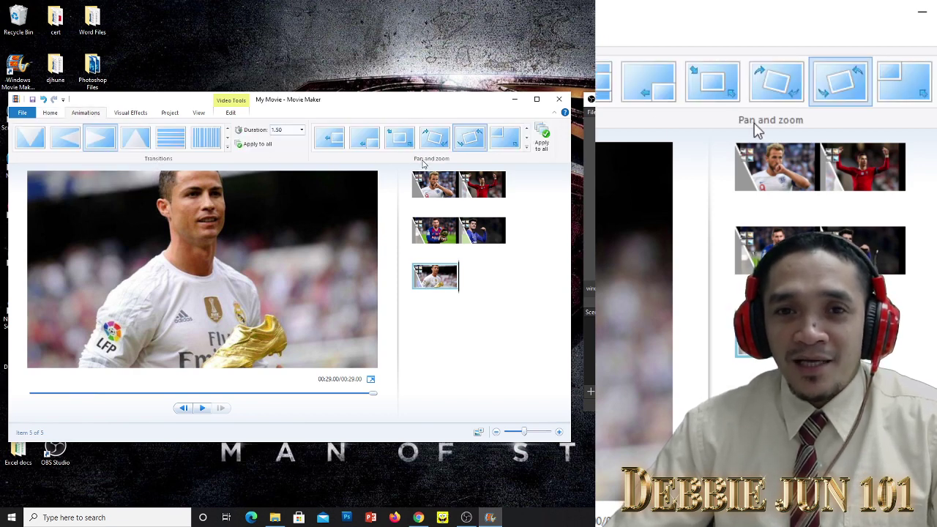
pyautogui.click(135, 114)
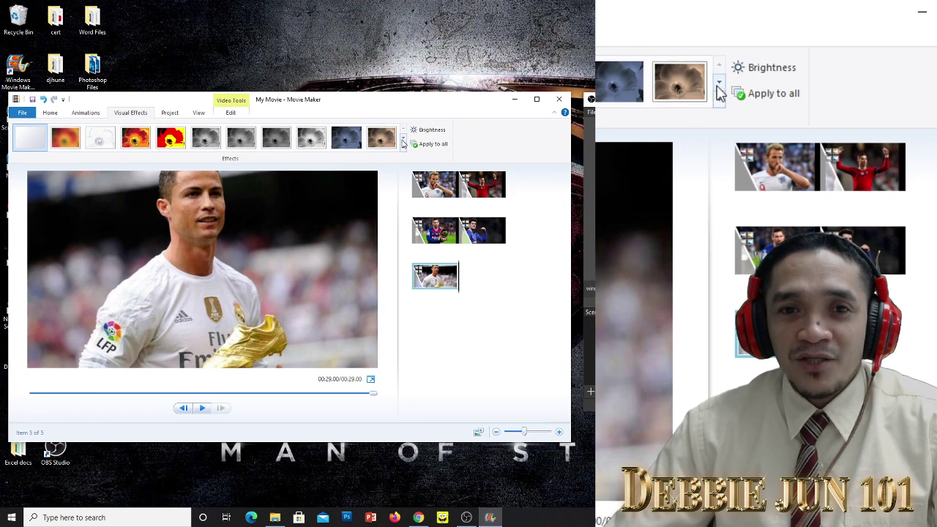
pyautogui.click(402, 138)
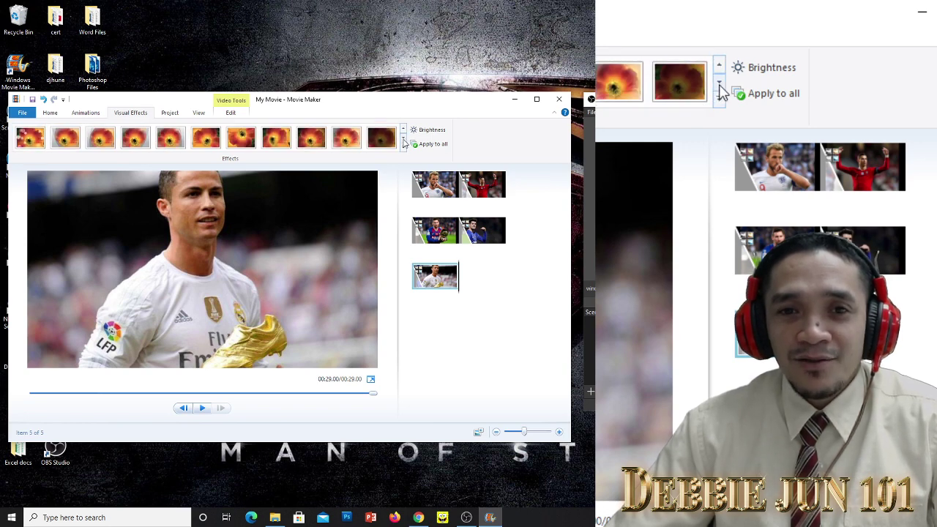
pyautogui.click(403, 132)
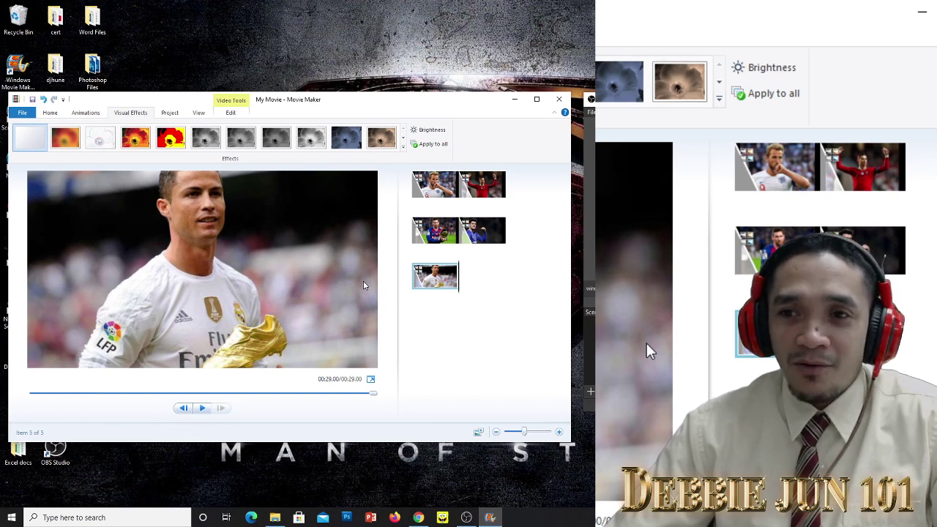
# Step: Save the project as 'My Movie 1' in Documents > Peter 5D
pyautogui.click(24, 113)
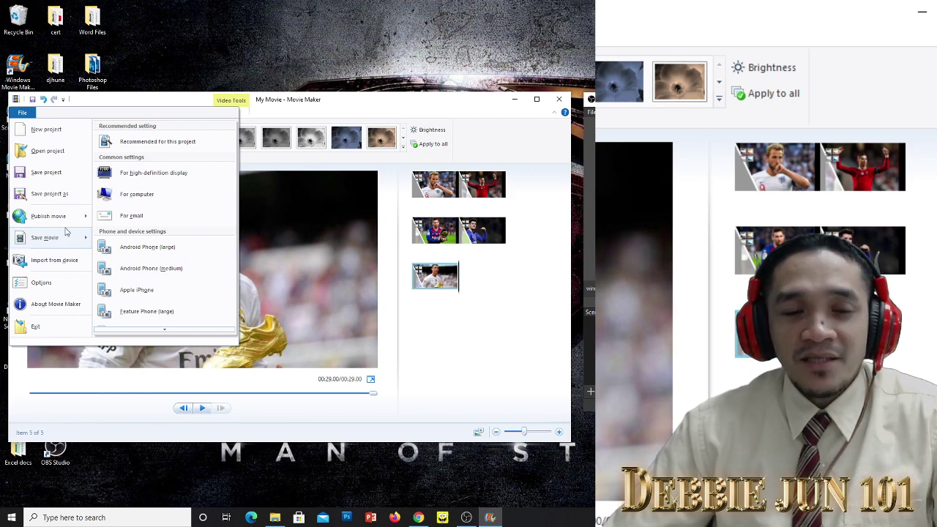
pyautogui.click(47, 194)
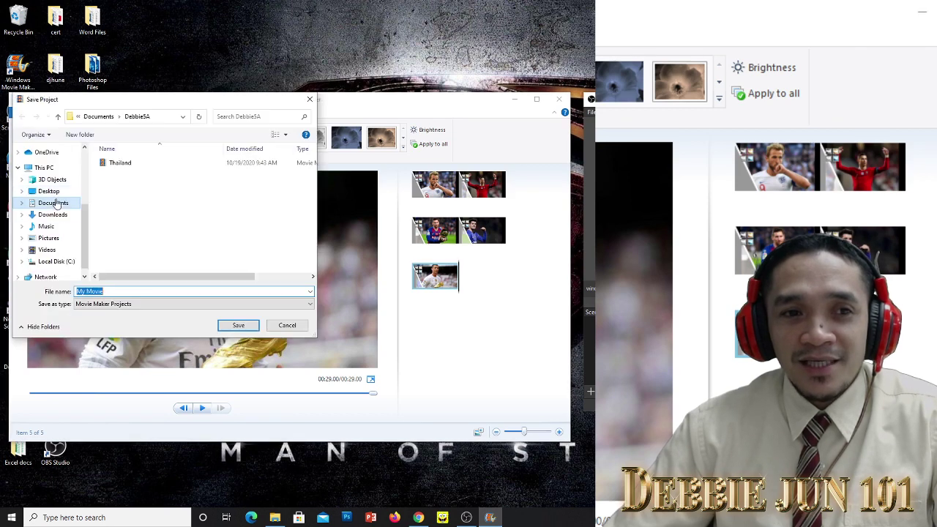
pyautogui.click(56, 203)
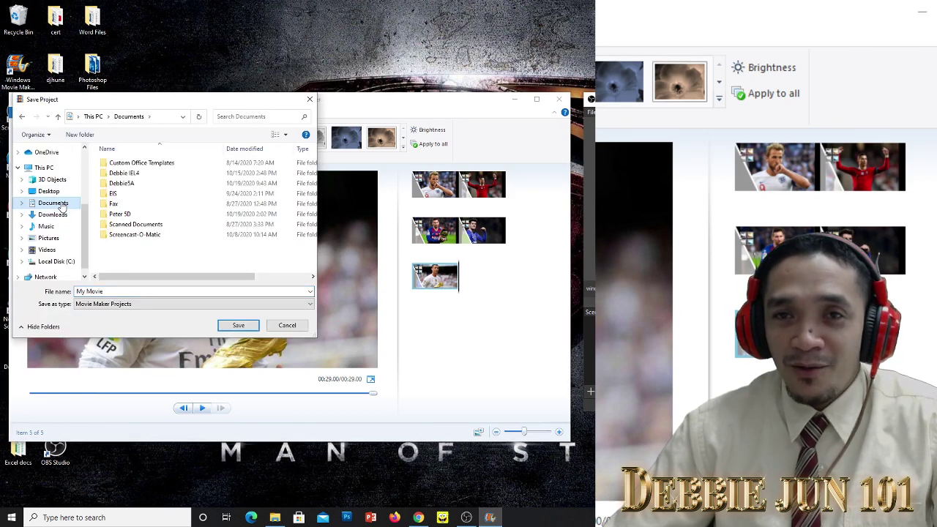
pyautogui.click(125, 216)
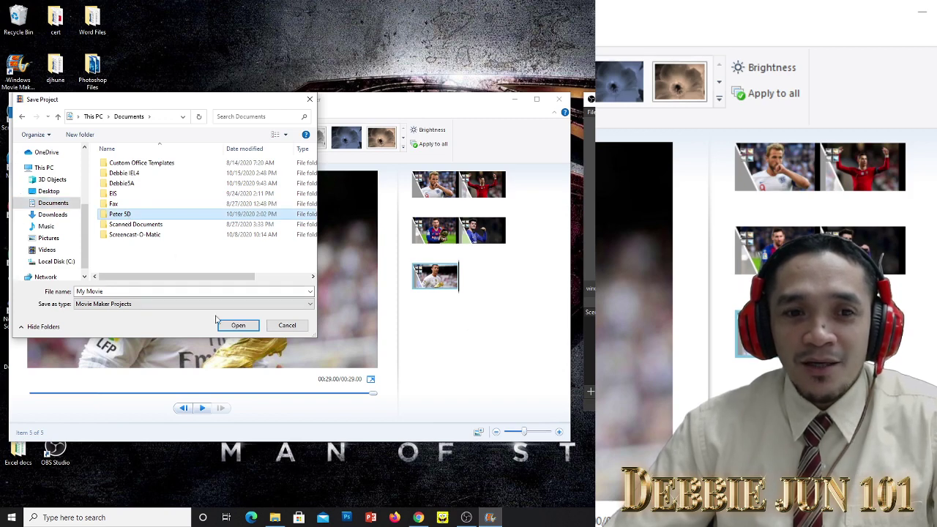
pyautogui.click(238, 325)
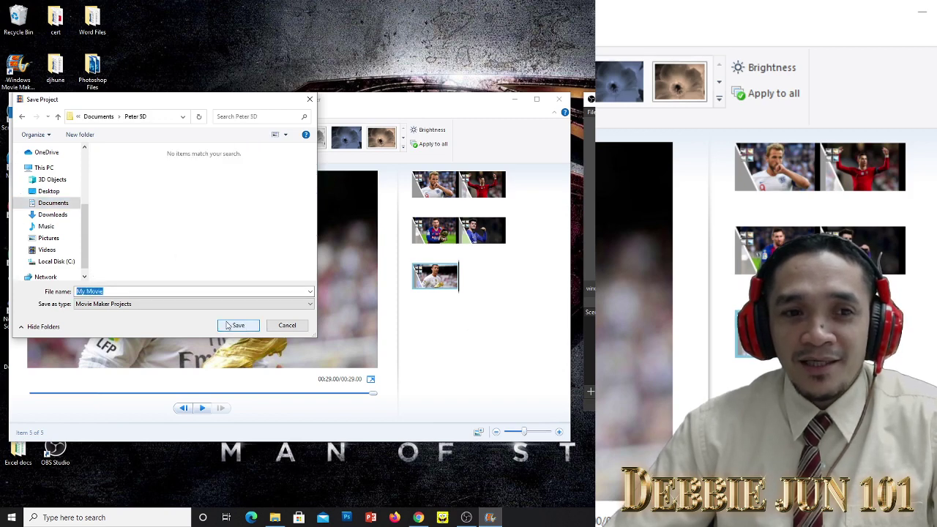
pyautogui.click(114, 292)
pyautogui.write('1')
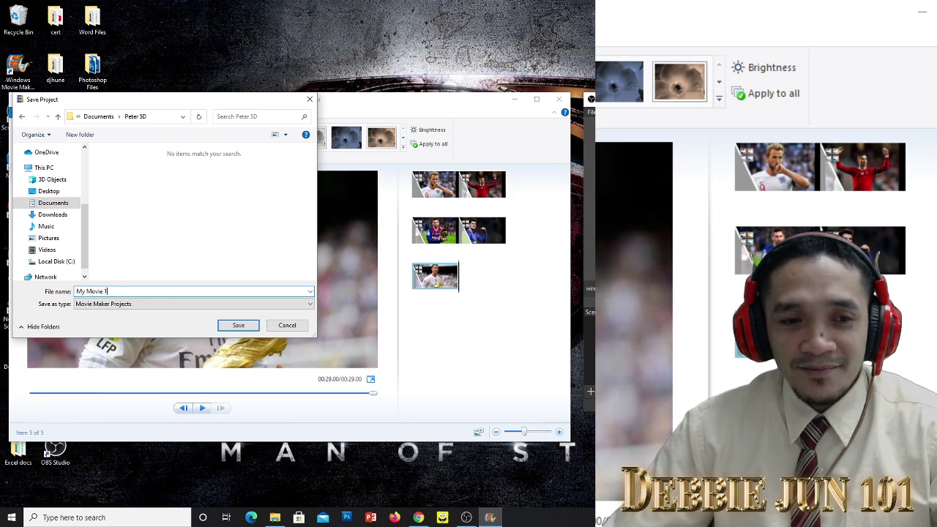
pyautogui.click(245, 328)
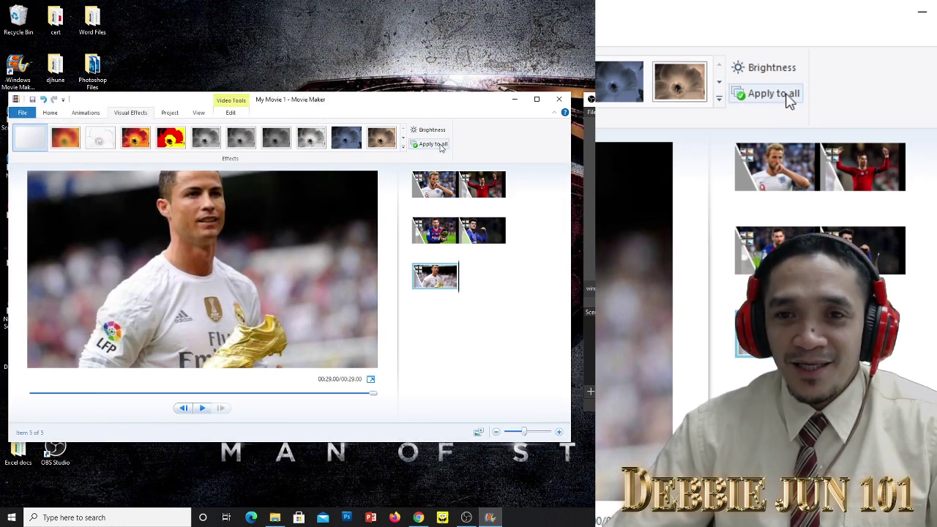
# Step: Close Movie Maker and reopen My Movie 1 from the Peter 5D folder
pyautogui.click(558, 101)
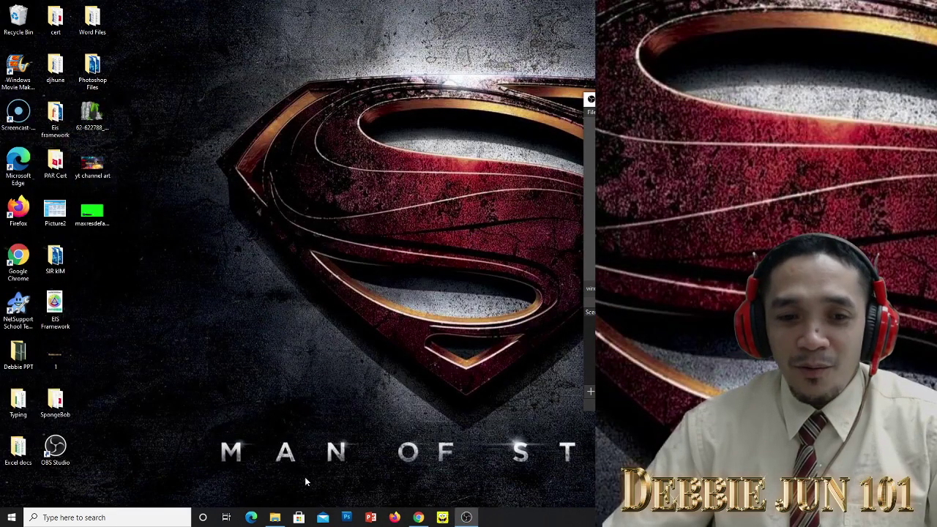
pyautogui.click(274, 517)
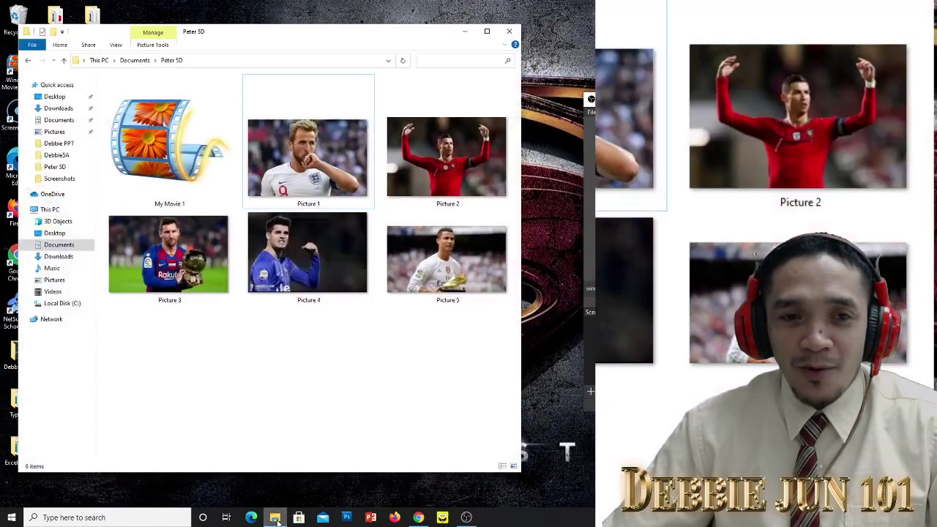
pyautogui.doubleClick(169, 146)
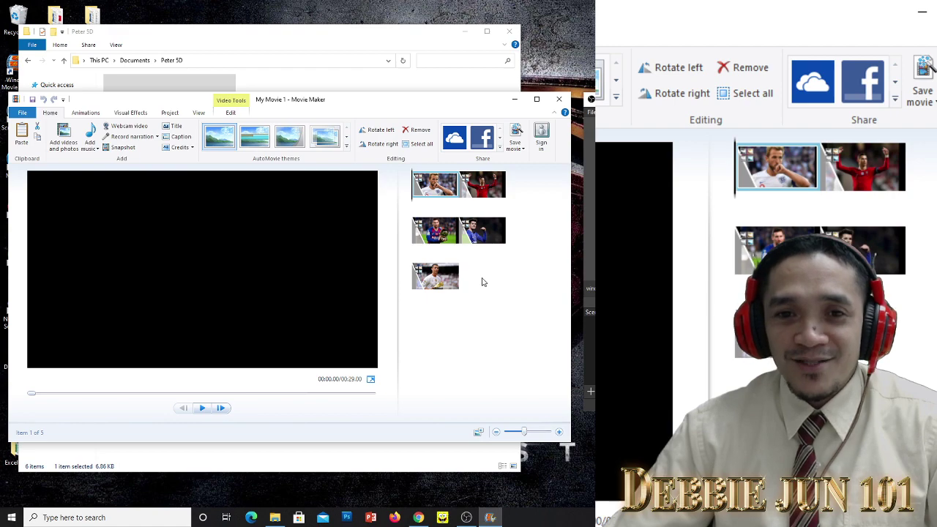
# Step: Play the reopened My Movie 1 slideshow in the preview, starting from the first picture's transition
pyautogui.click(203, 412)
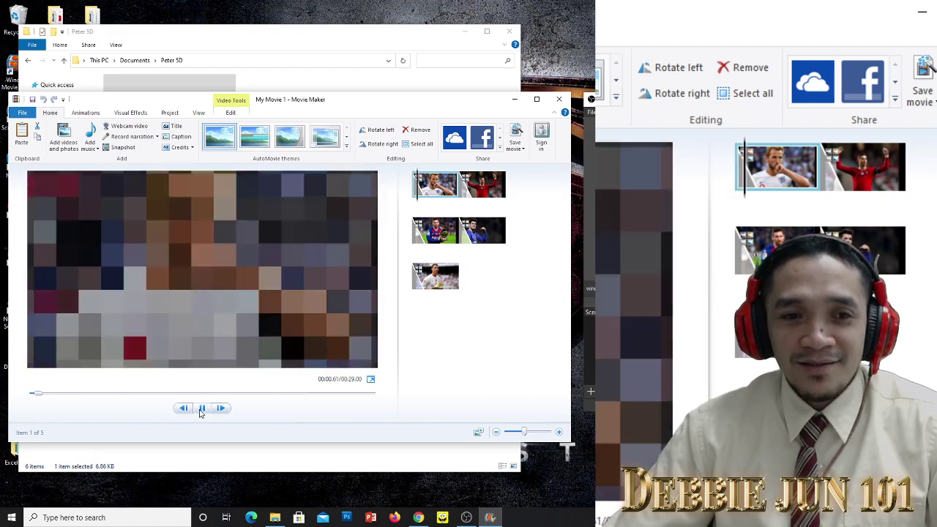